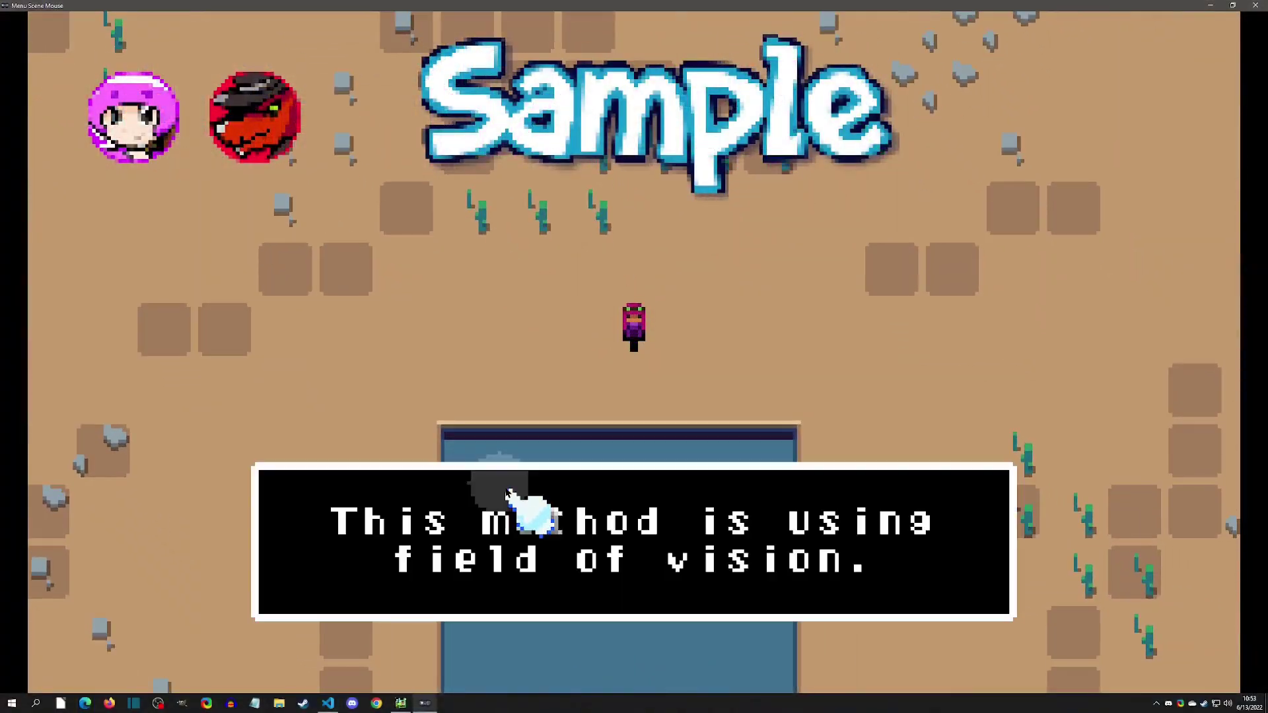
# Close the test-play demo and select the still-unloaded plugin_001 slot in the Plug-ins editor.
pyautogui.click(261, 122)
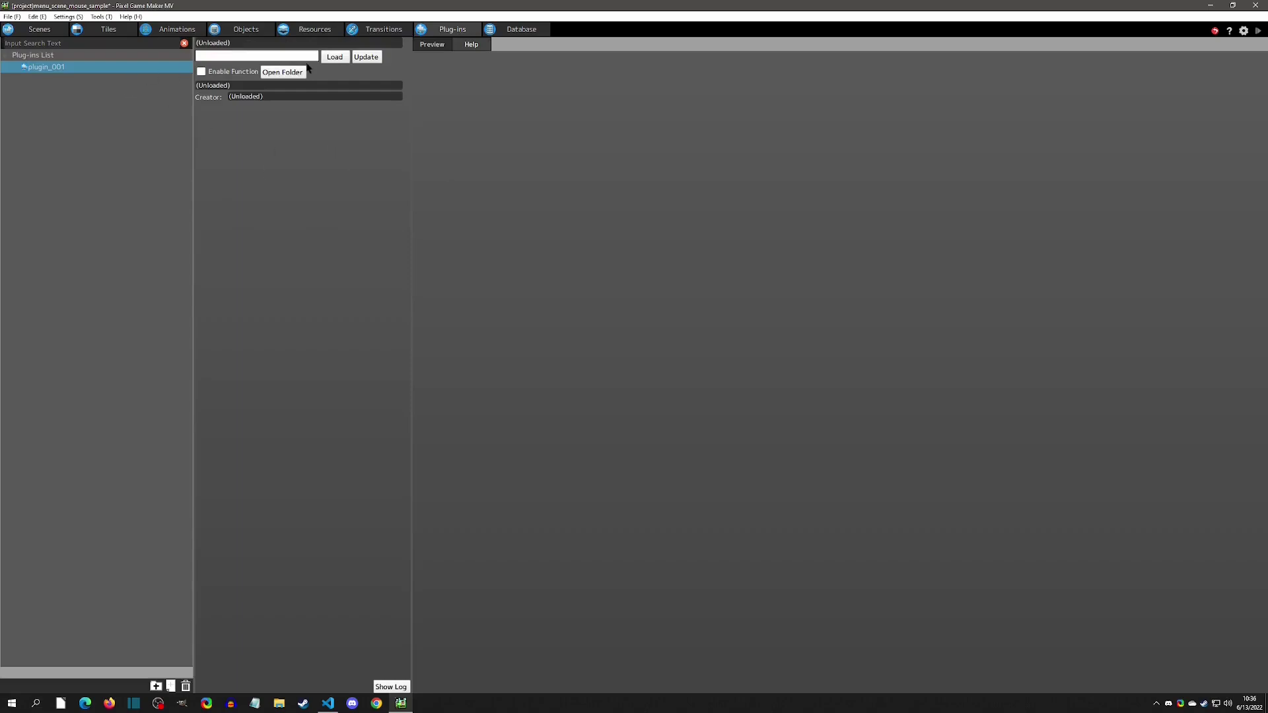
# Load baz_MenuSceneMouse.js into plugin_001, read its help, and view its link-condition preview.
pyautogui.click(335, 57)
pyautogui.click(179, 84)
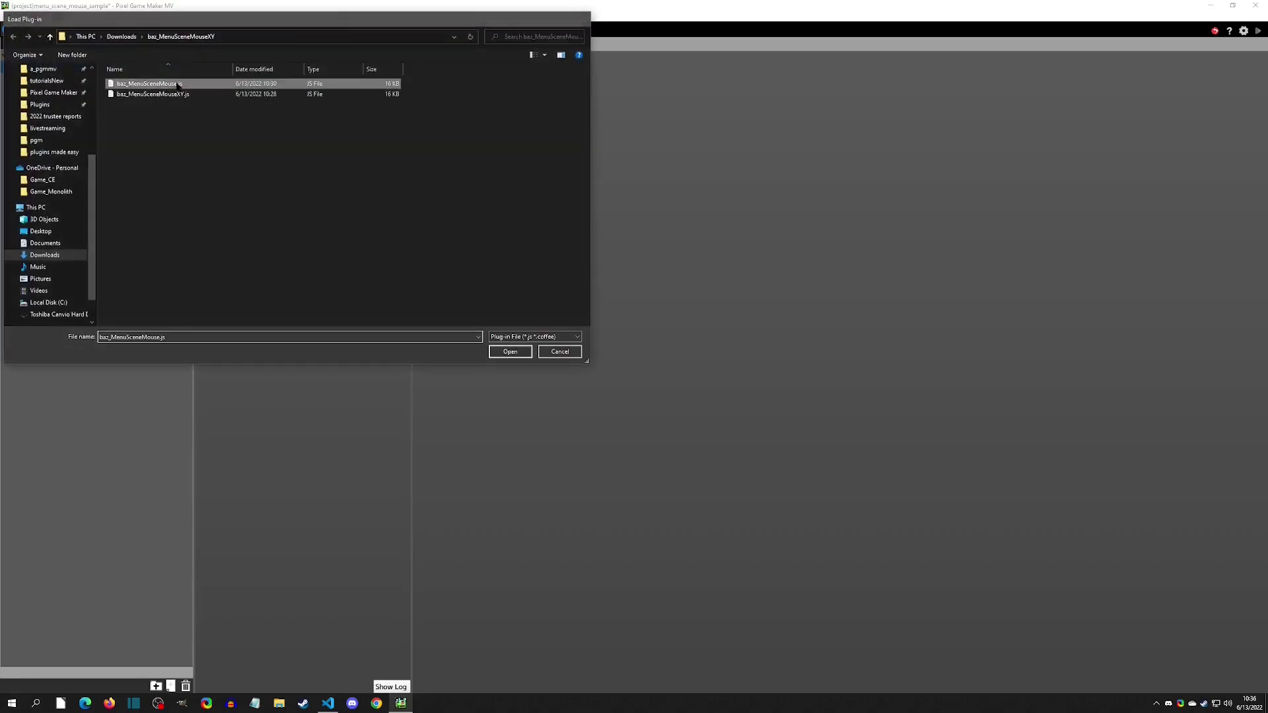
pyautogui.doubleClick(179, 84)
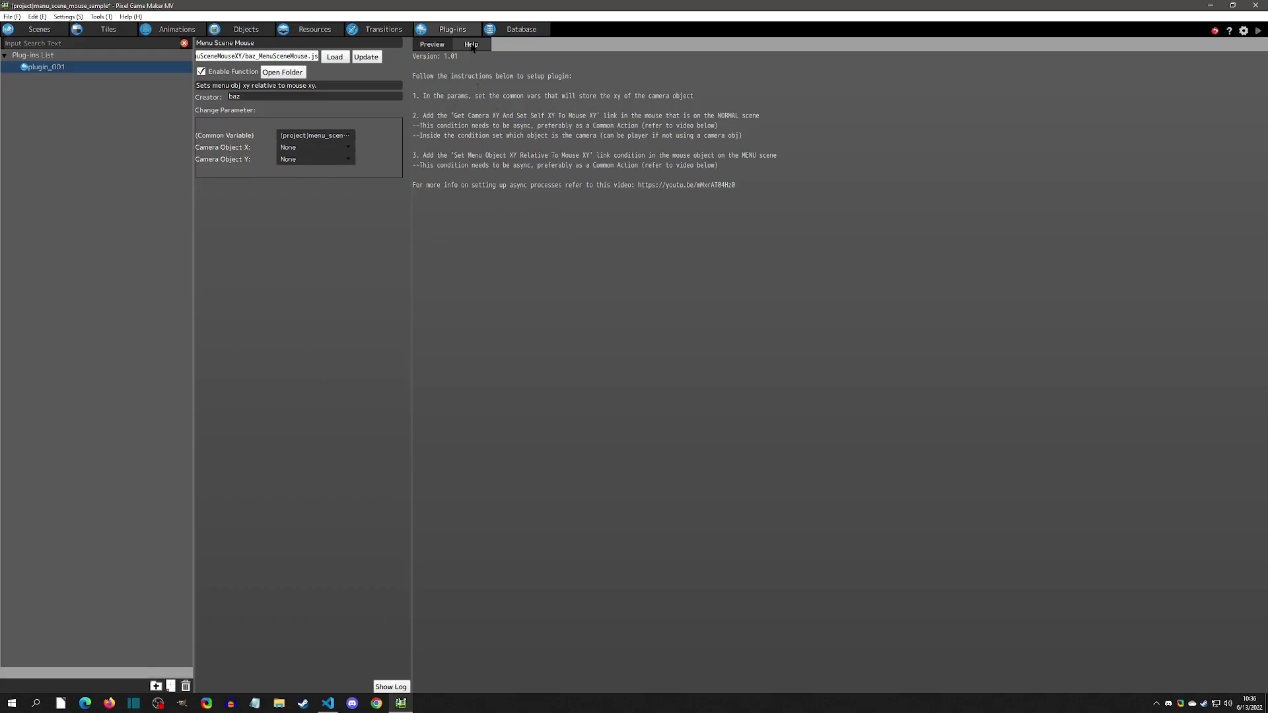
pyautogui.moveTo(529, 98); pyautogui.dragTo(694, 97)
pyautogui.click(681, 98)
pyautogui.click(436, 45)
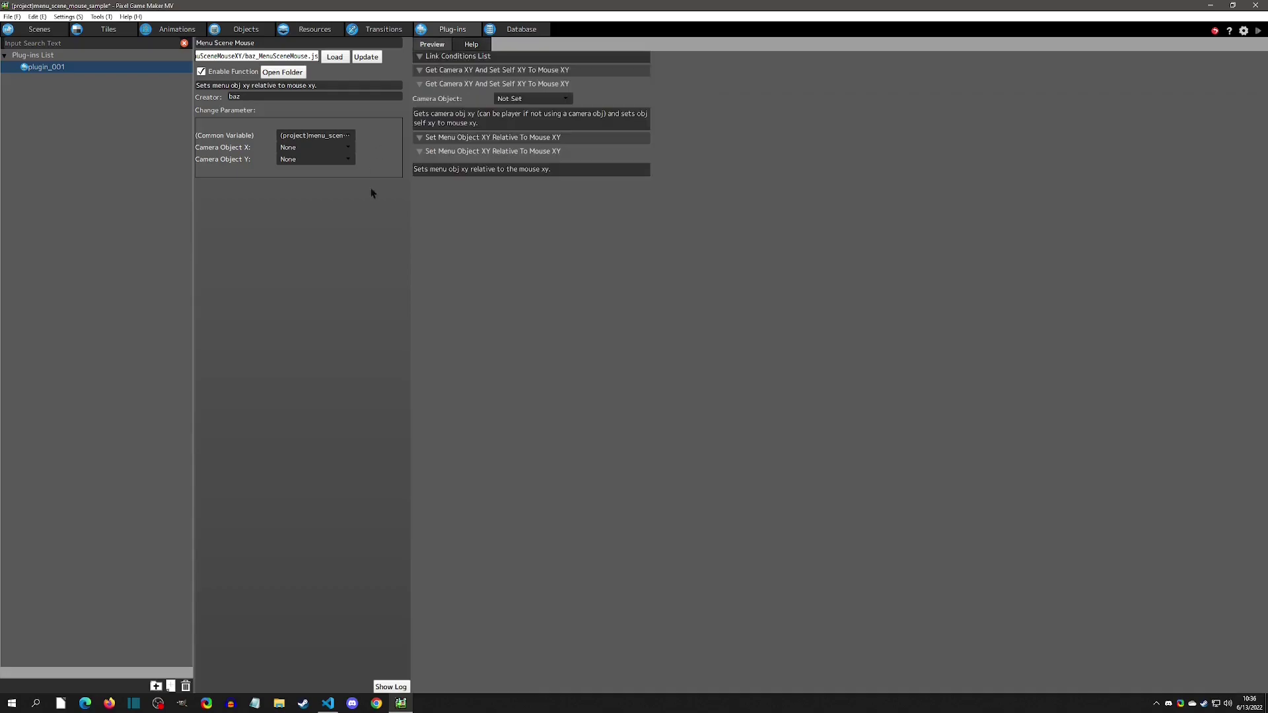
# Map Camera Object X to CameraX and Camera Object Y to CameraY.
pyautogui.click(308, 147)
pyautogui.click(308, 174)
pyautogui.click(307, 160)
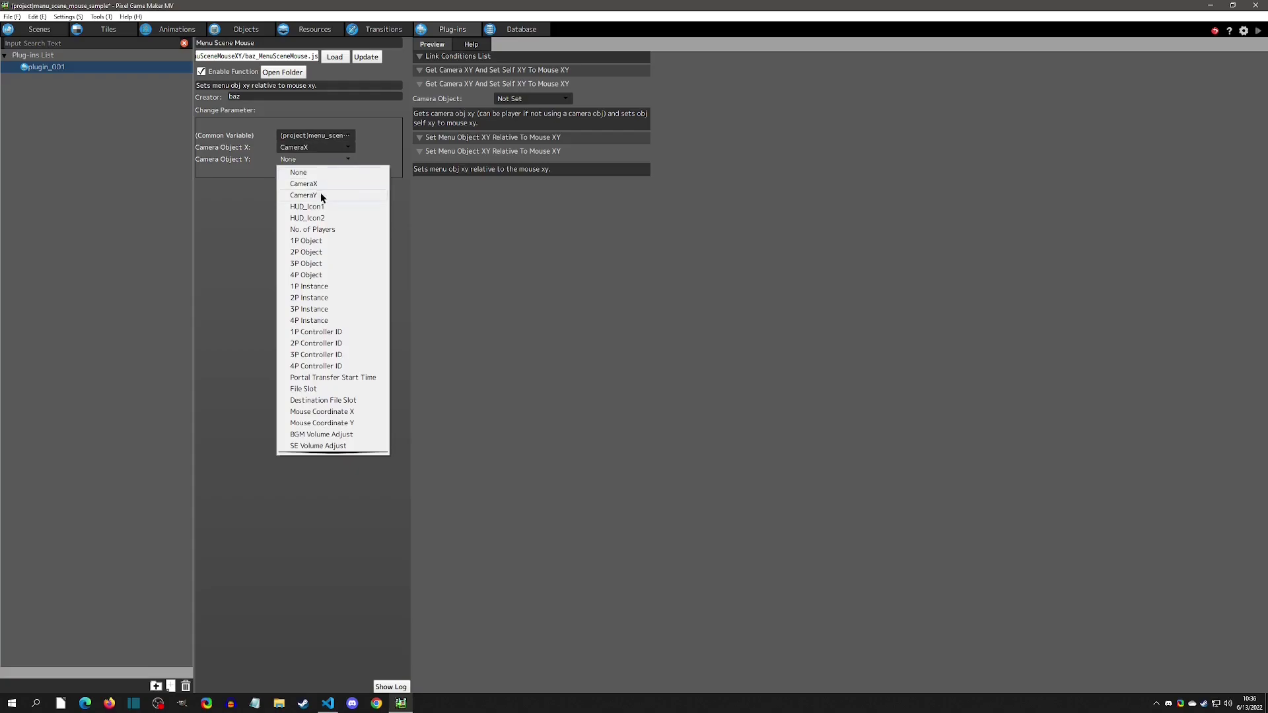
pyautogui.click(316, 194)
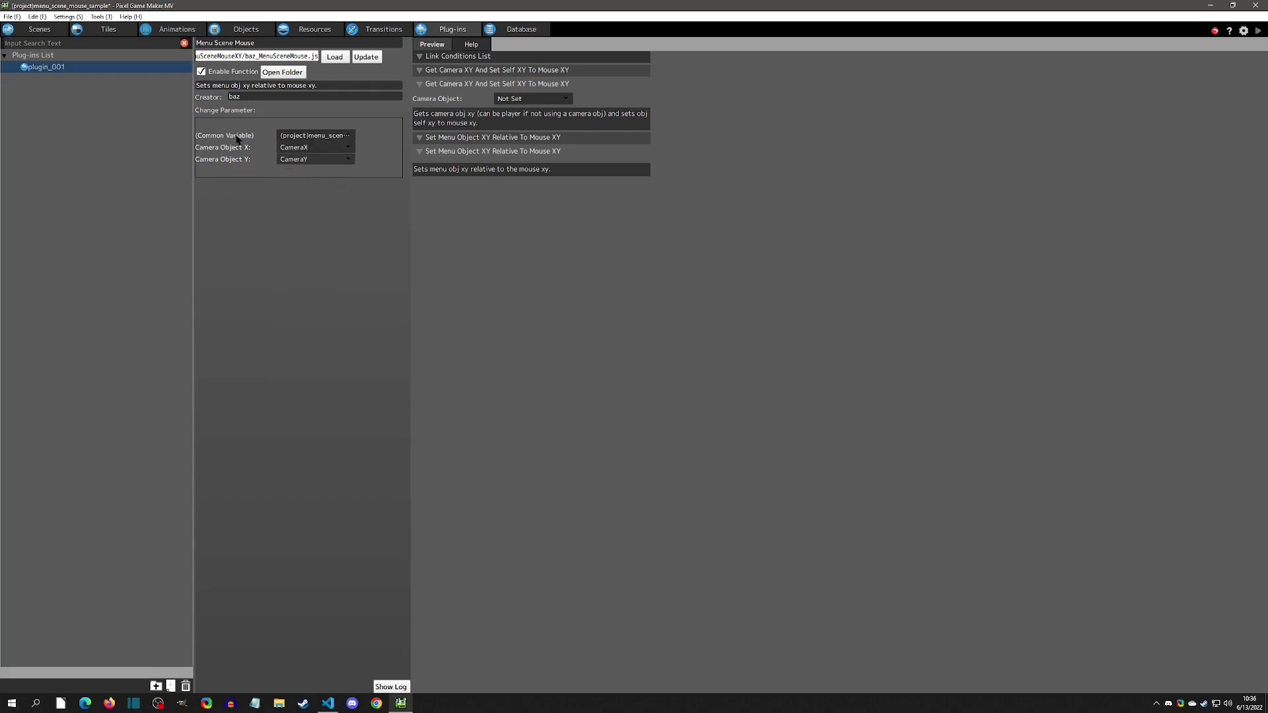
# Reset and reselect the project's common variable set for the plugin parameters.
pyautogui.click(308, 136)
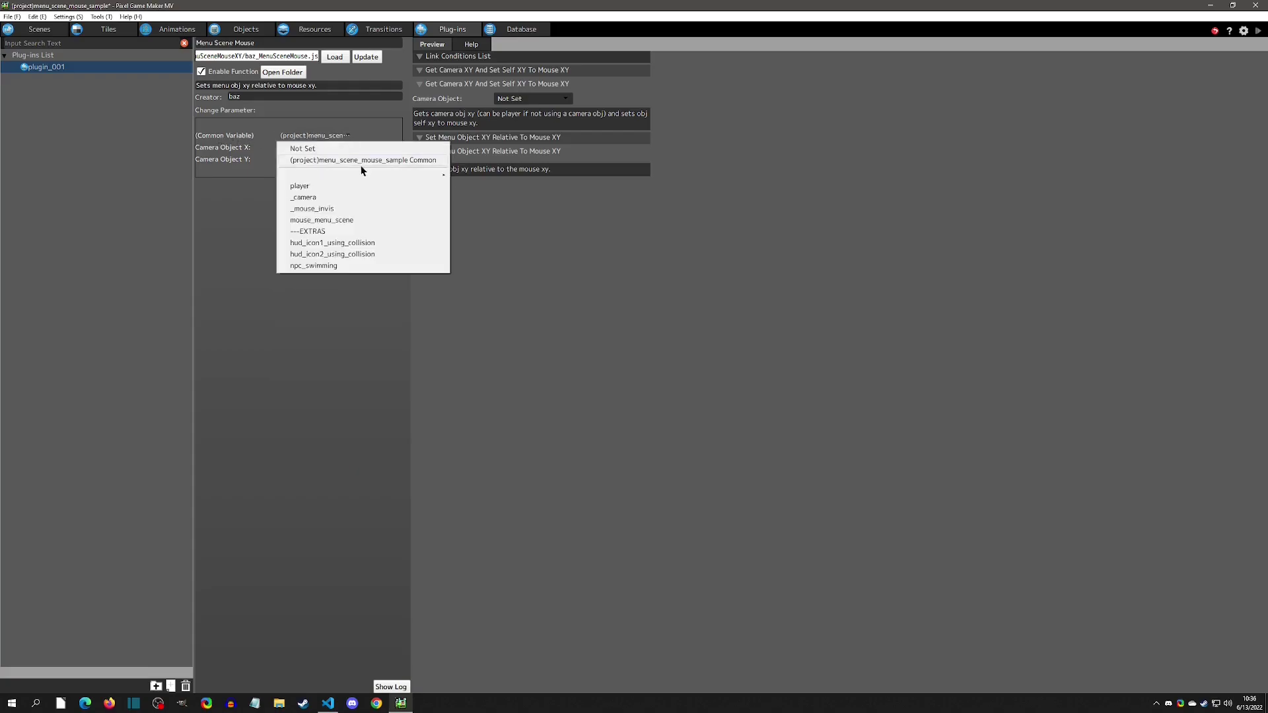
pyautogui.click(420, 161)
pyautogui.click(330, 137)
pyautogui.click(309, 149)
pyautogui.click(311, 137)
pyautogui.click(354, 160)
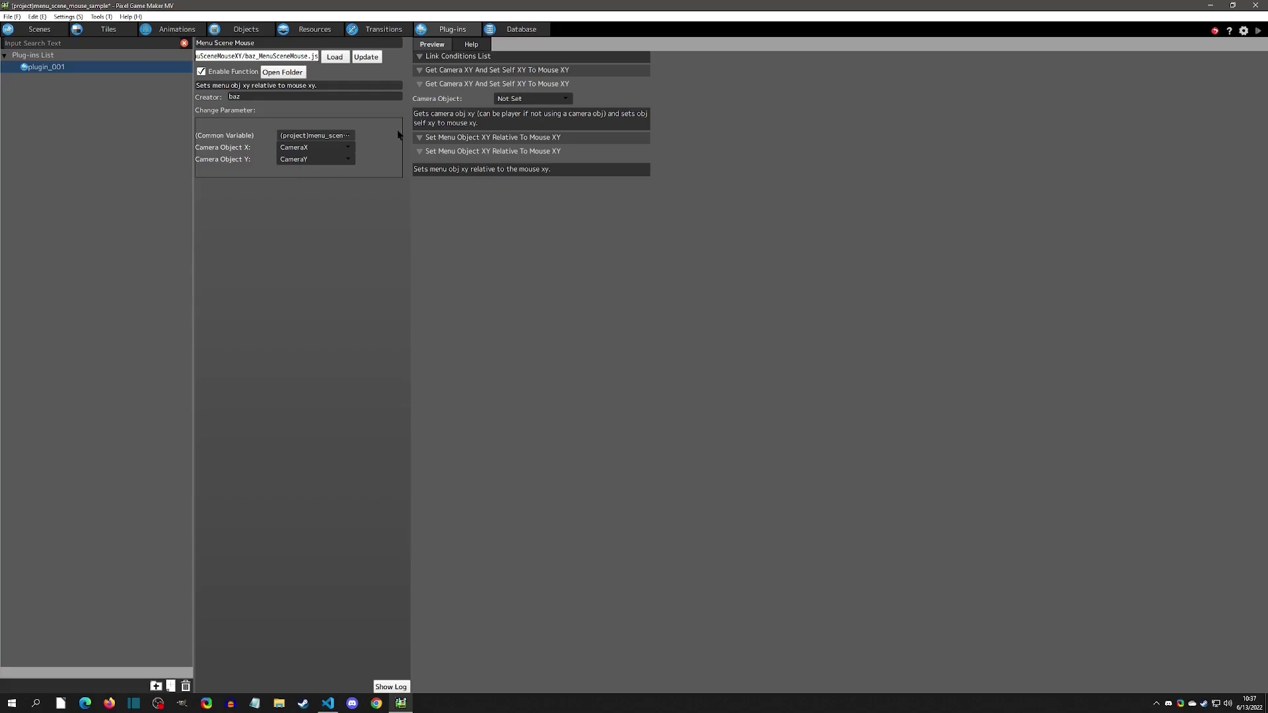
pyautogui.click(420, 57)
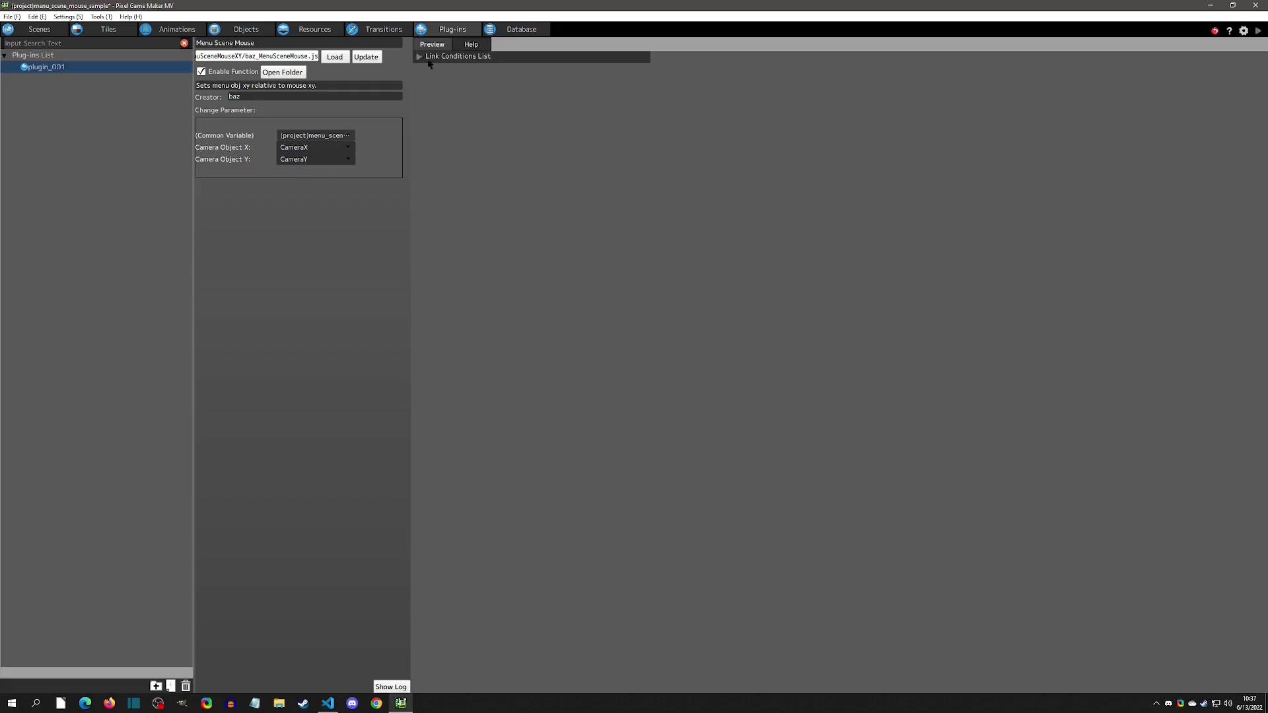
pyautogui.click(419, 58)
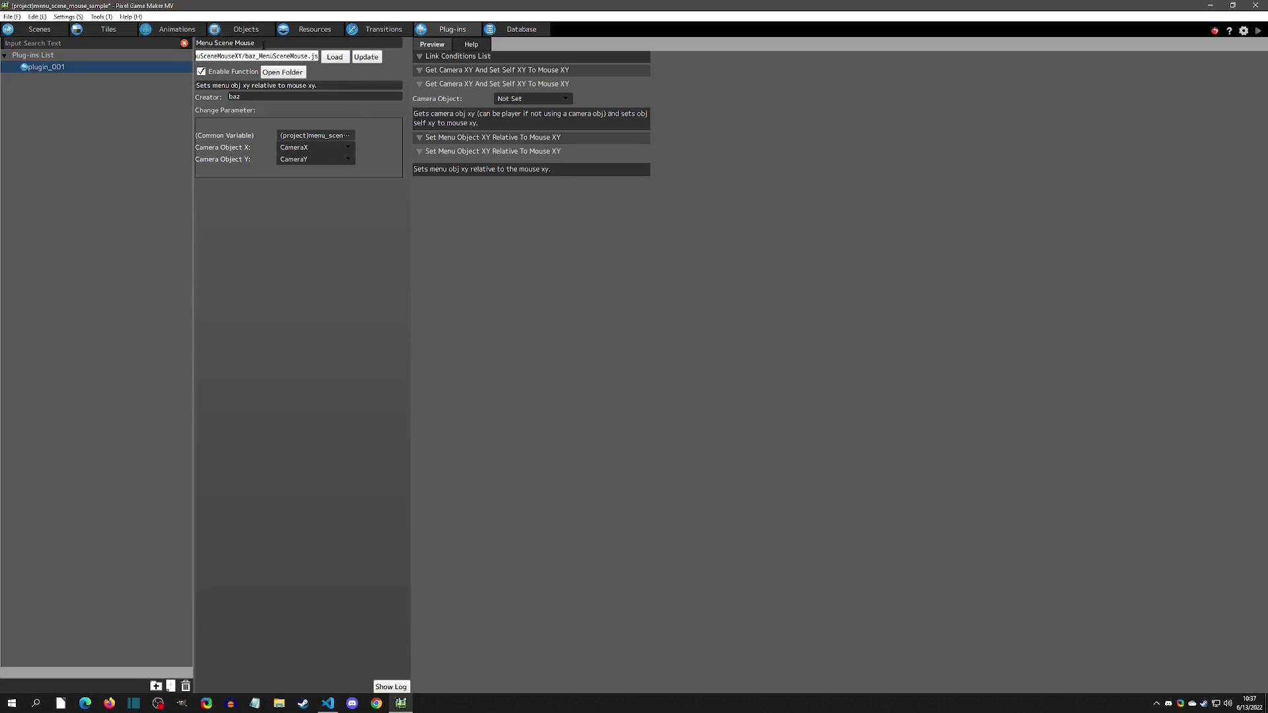
# Open the mouse animation and inspect the mouse_invis motion's frame display settings.
pyautogui.click(172, 29)
pyautogui.click(48, 79)
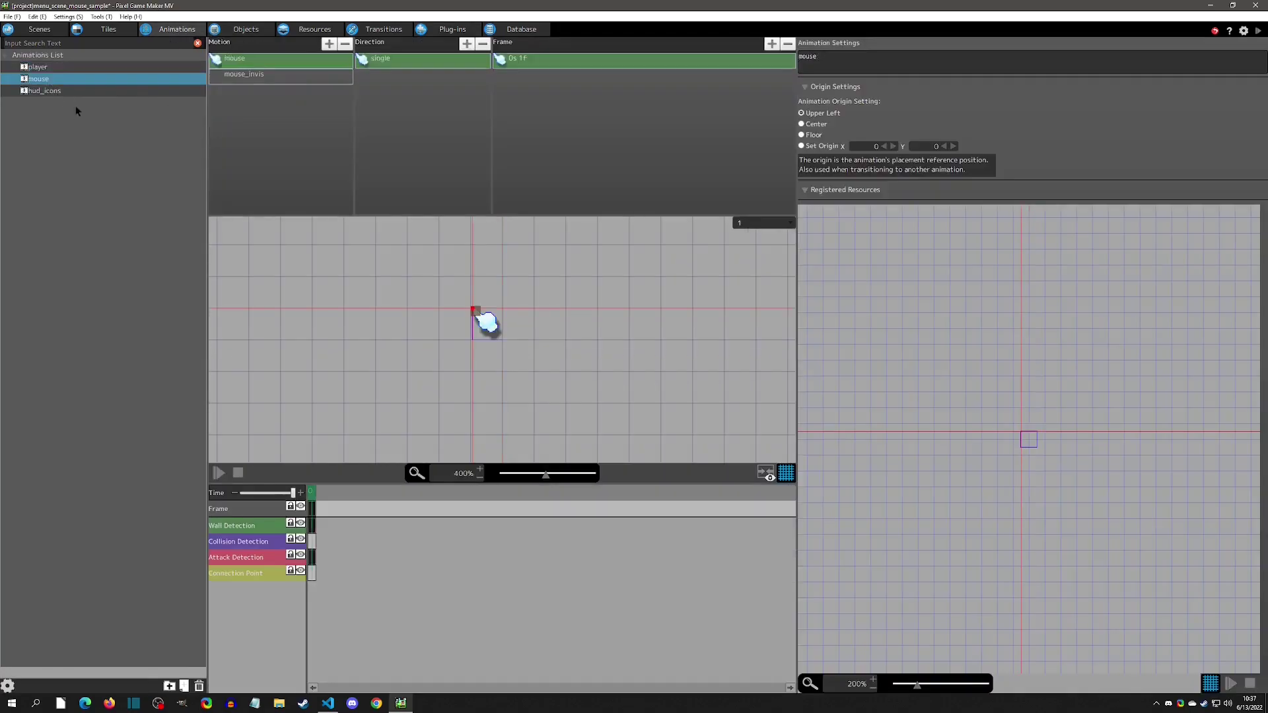
pyautogui.click(256, 77)
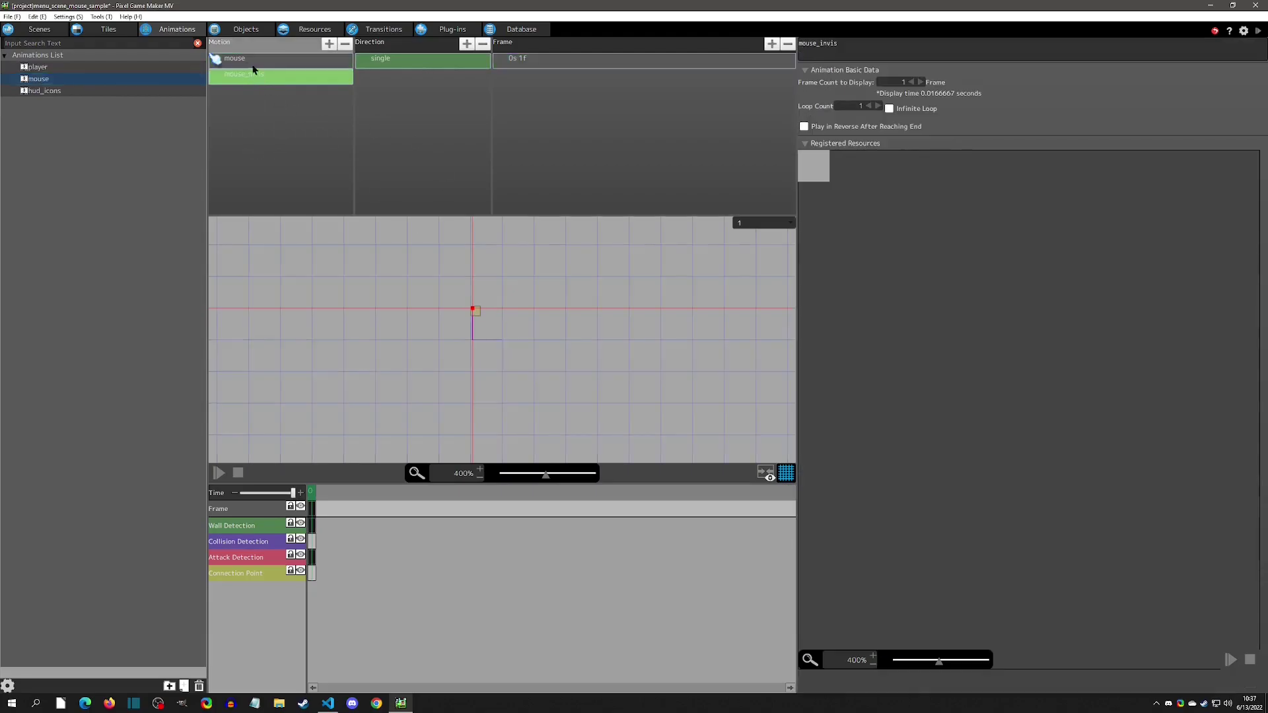
pyautogui.click(522, 62)
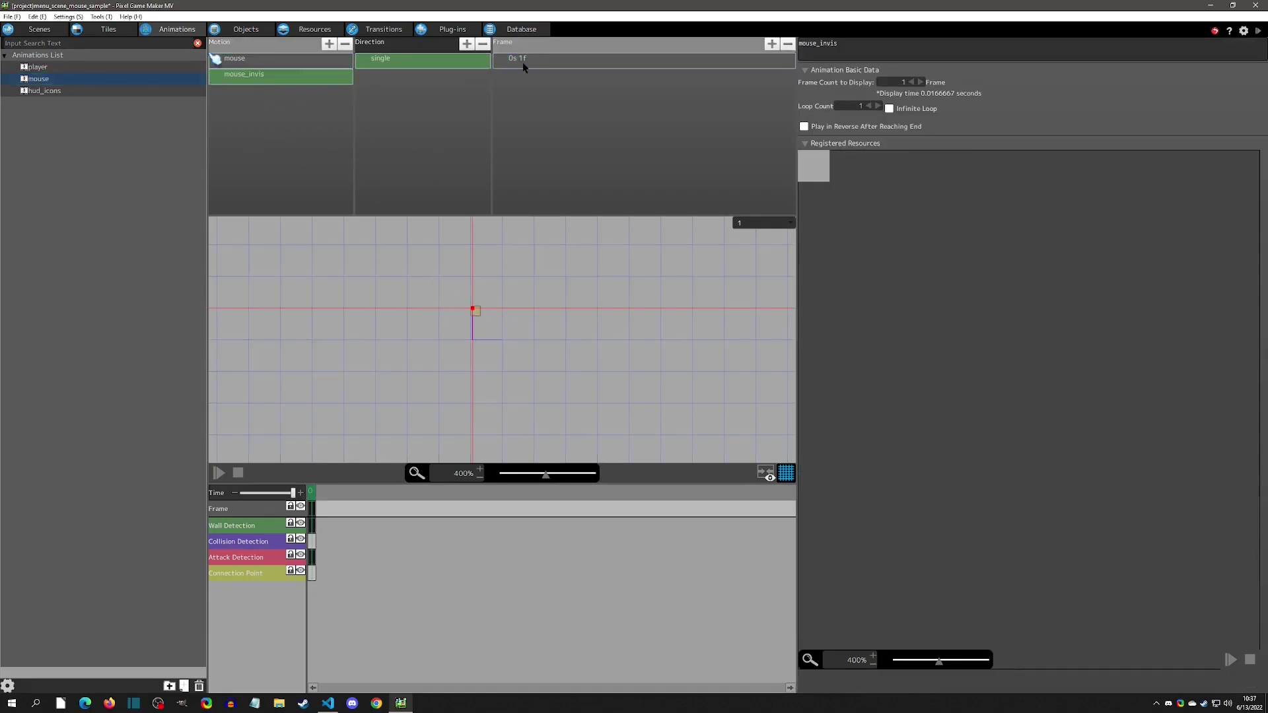
pyautogui.moveTo(828, 194)
pyautogui.mouseDown()
pyautogui.moveTo(889, 192)
pyautogui.moveTo(813, 192)
pyautogui.mouseUp()
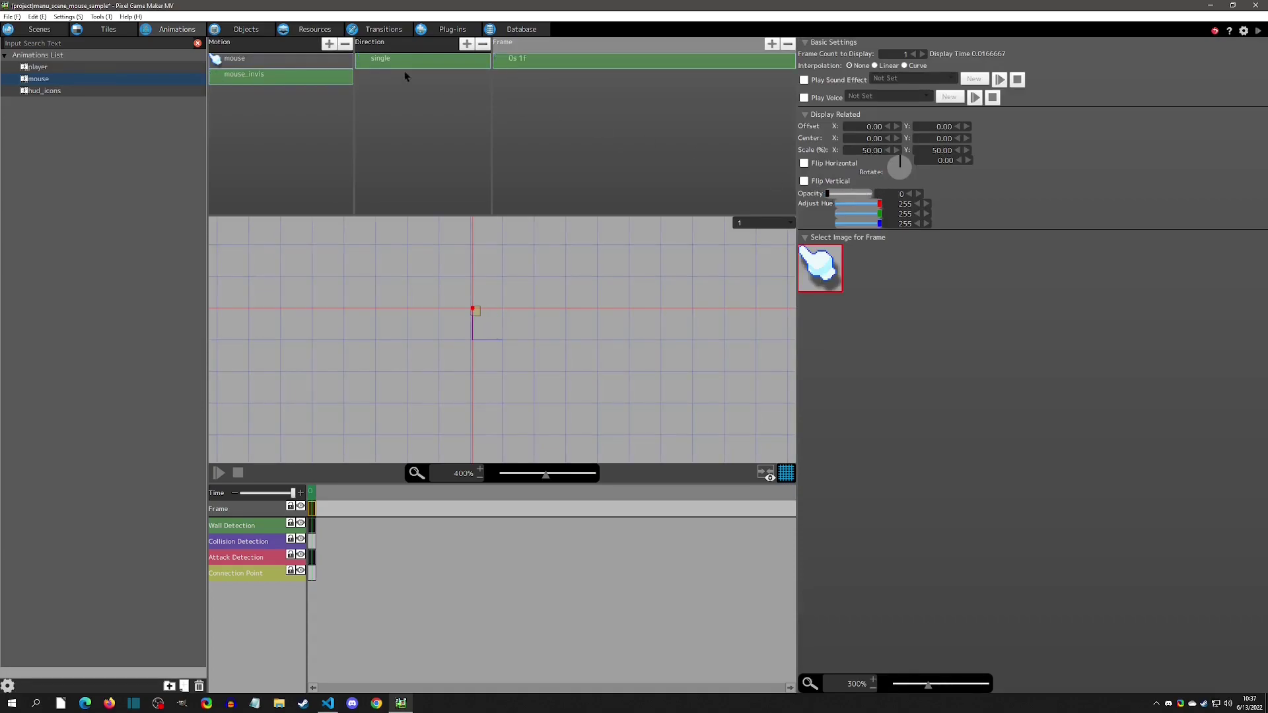
# Switch back and forth between the visible mouse and transparent mouse_invis motions to compare them.
pyautogui.click(264, 63)
pyautogui.click(266, 75)
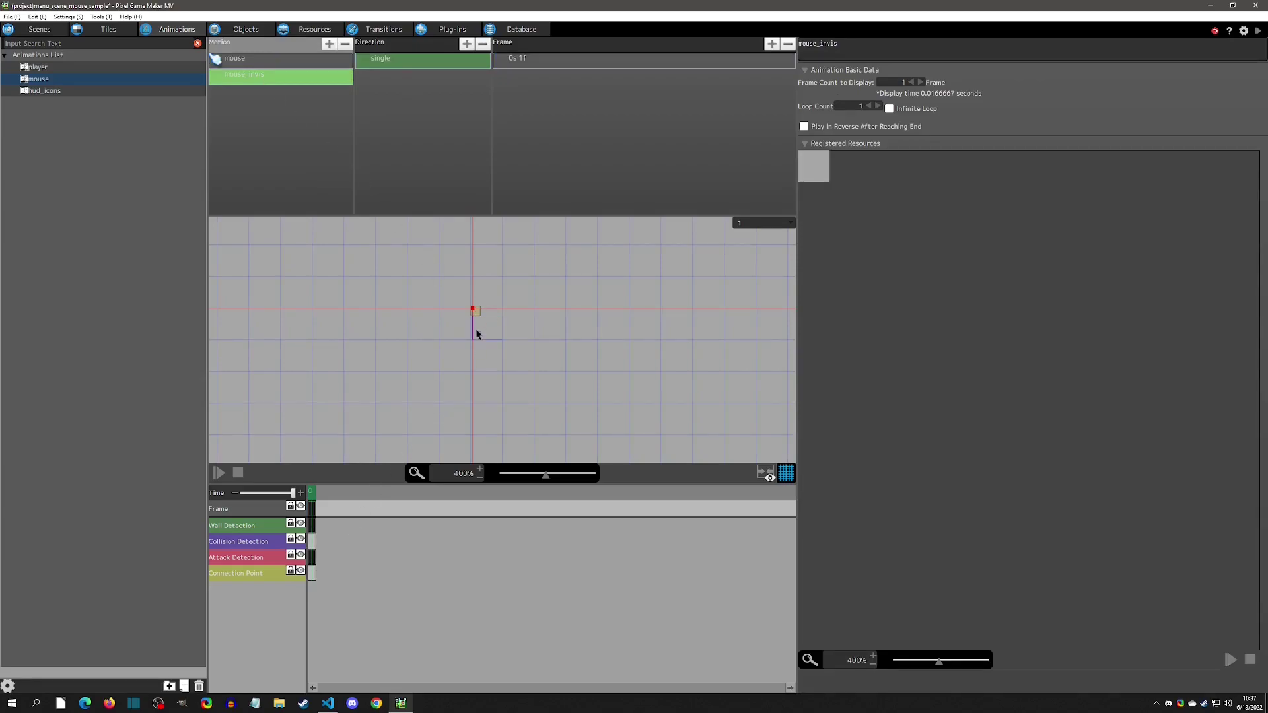
pyautogui.click(269, 64)
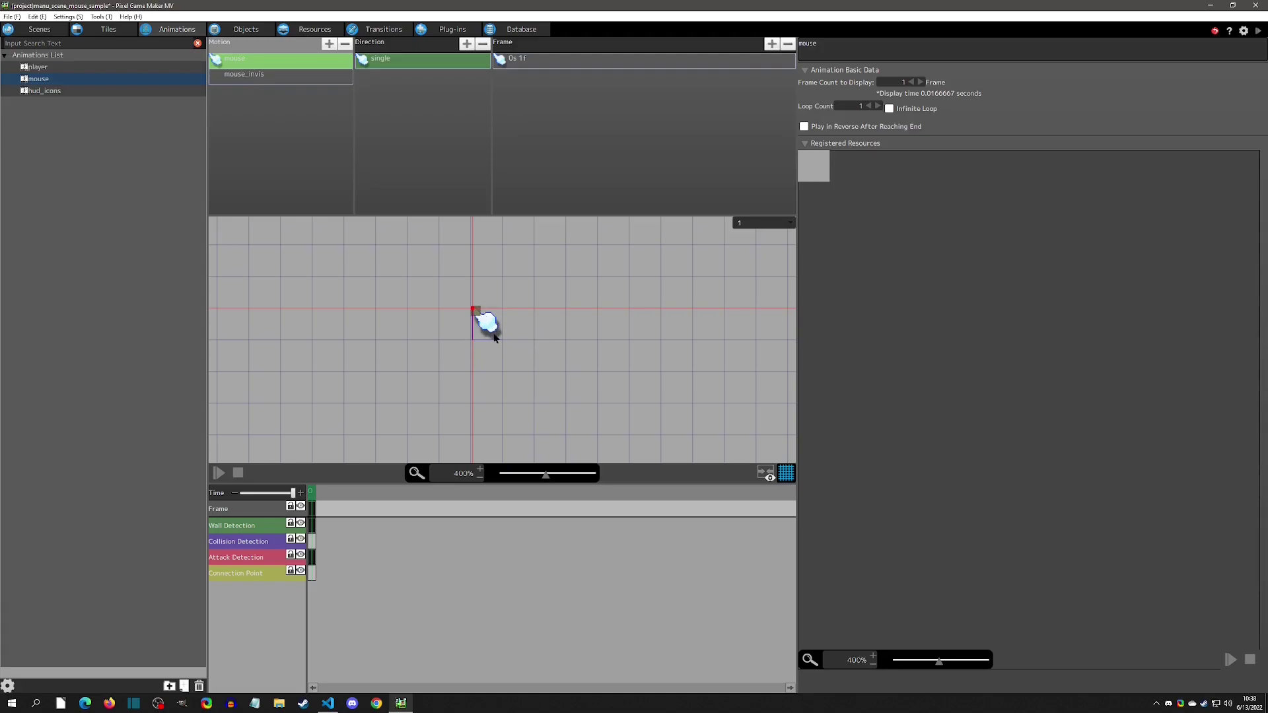
pyautogui.click(269, 80)
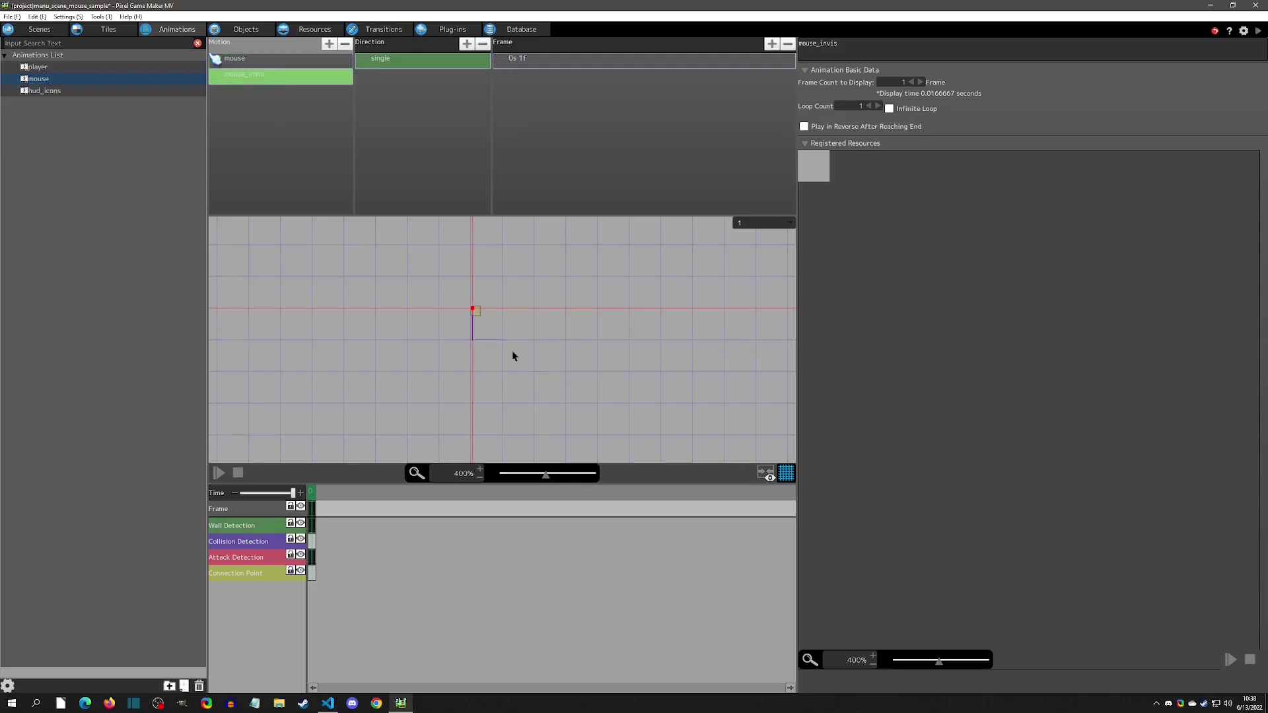
pyautogui.click(258, 64)
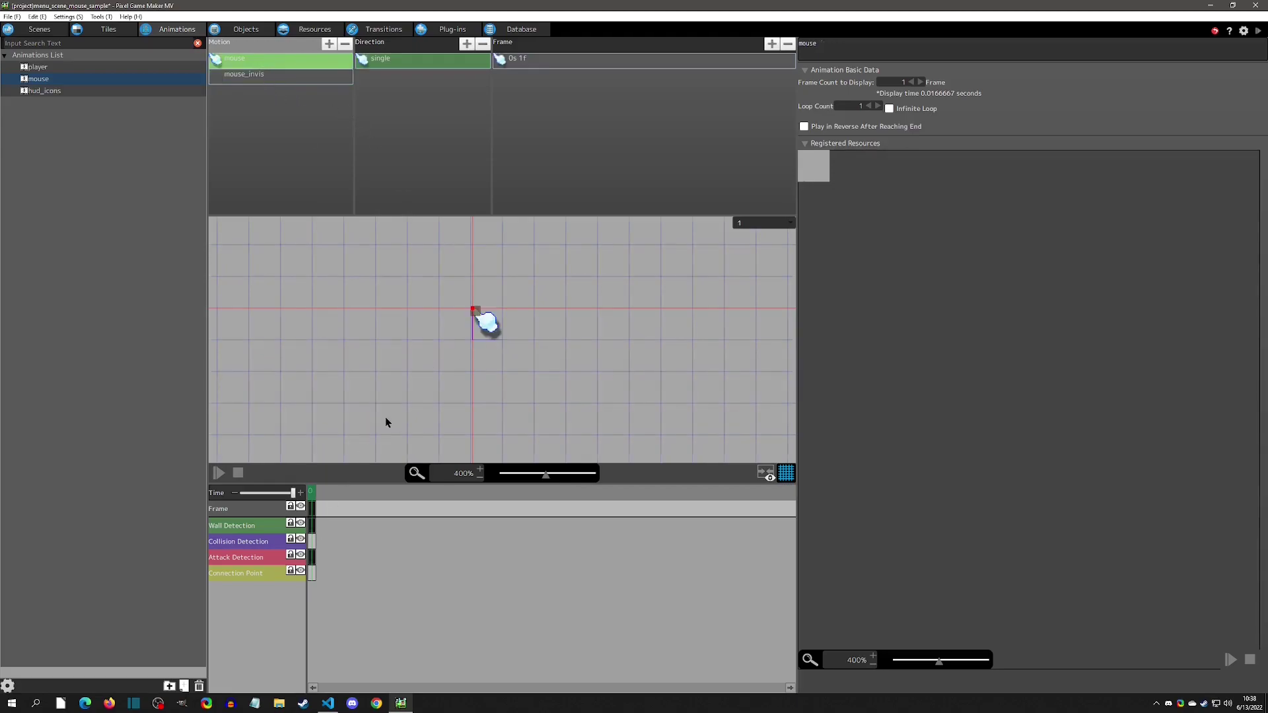
pyautogui.click(251, 79)
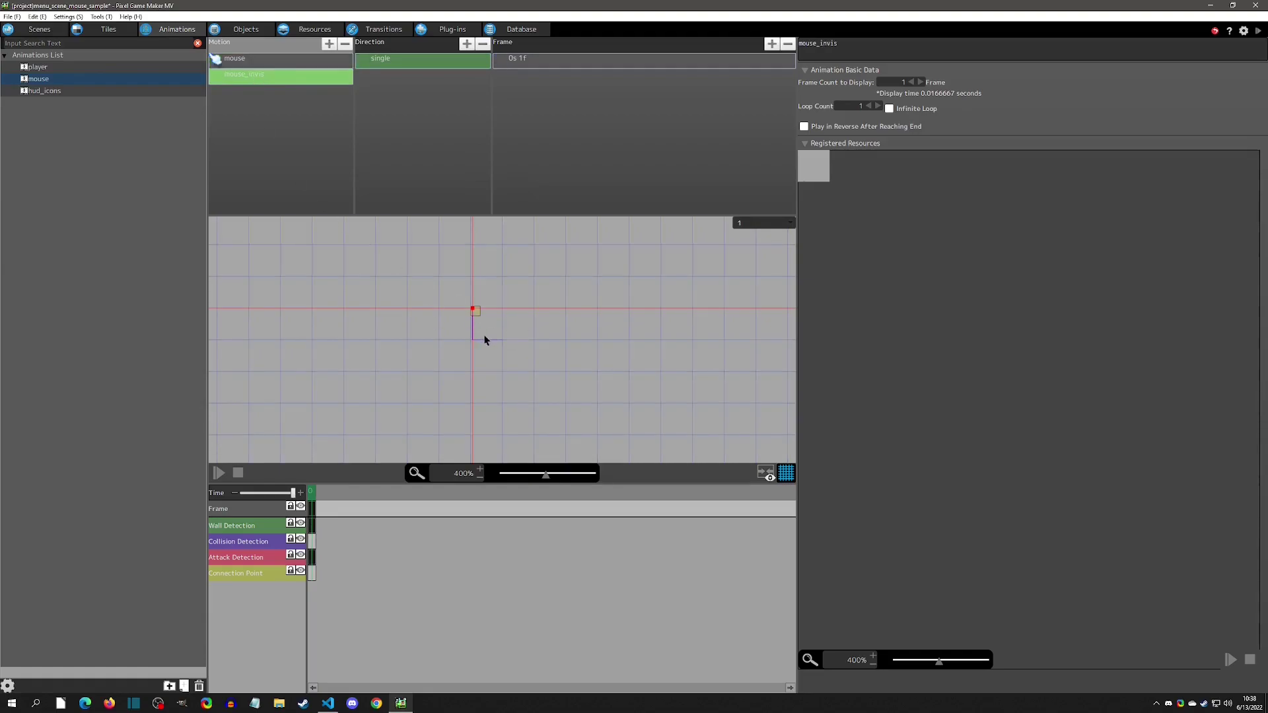
pyautogui.click(268, 59)
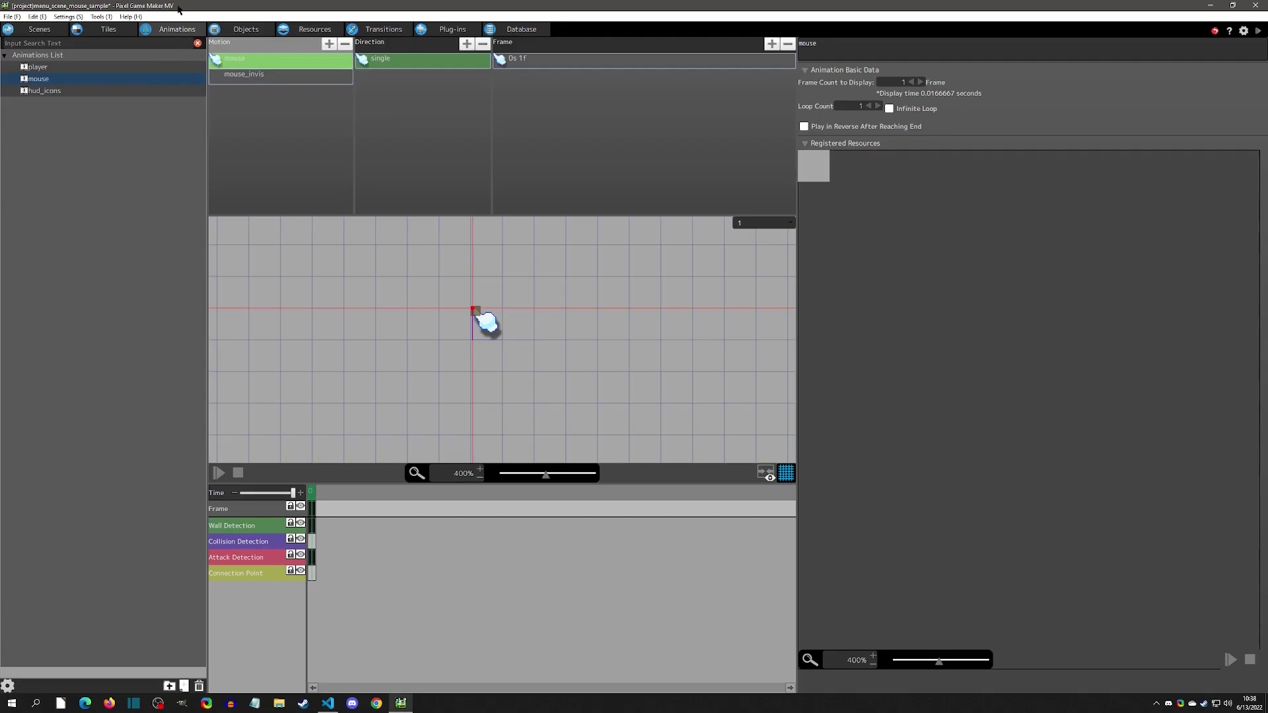
# Review the player and _camera objects' action programs in the Objects List.
pyautogui.click(246, 29)
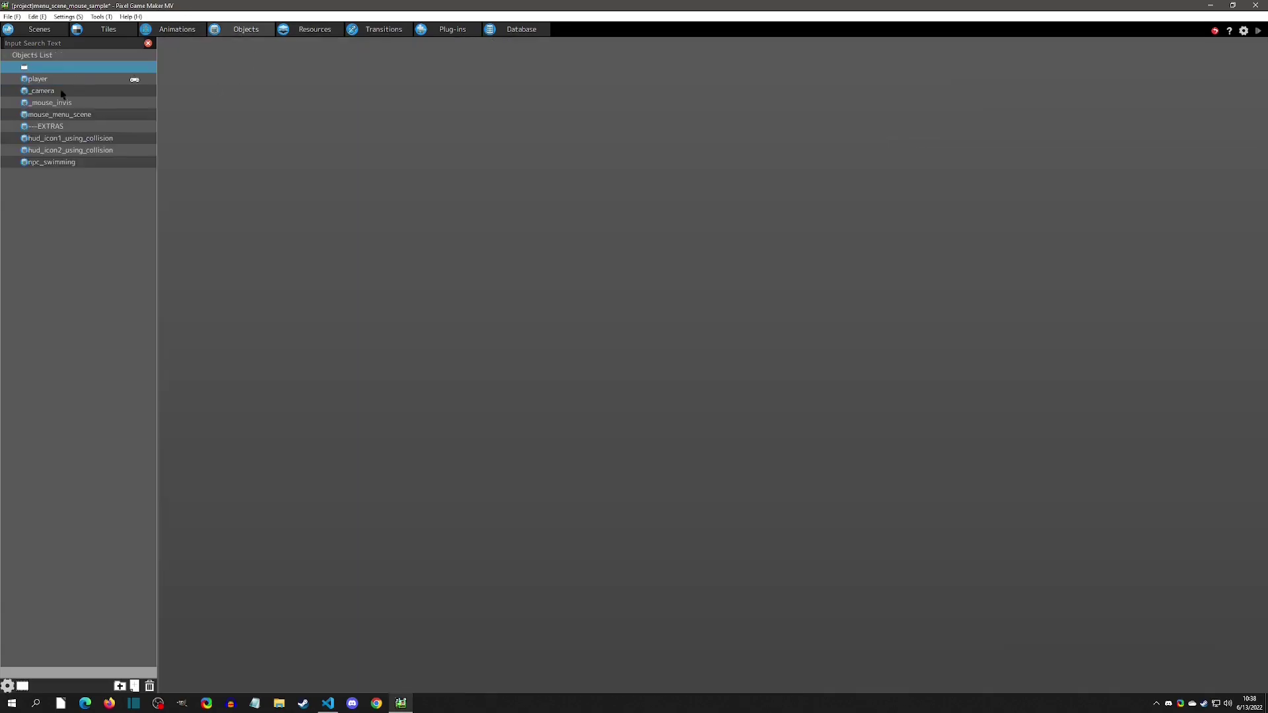
pyautogui.click(44, 79)
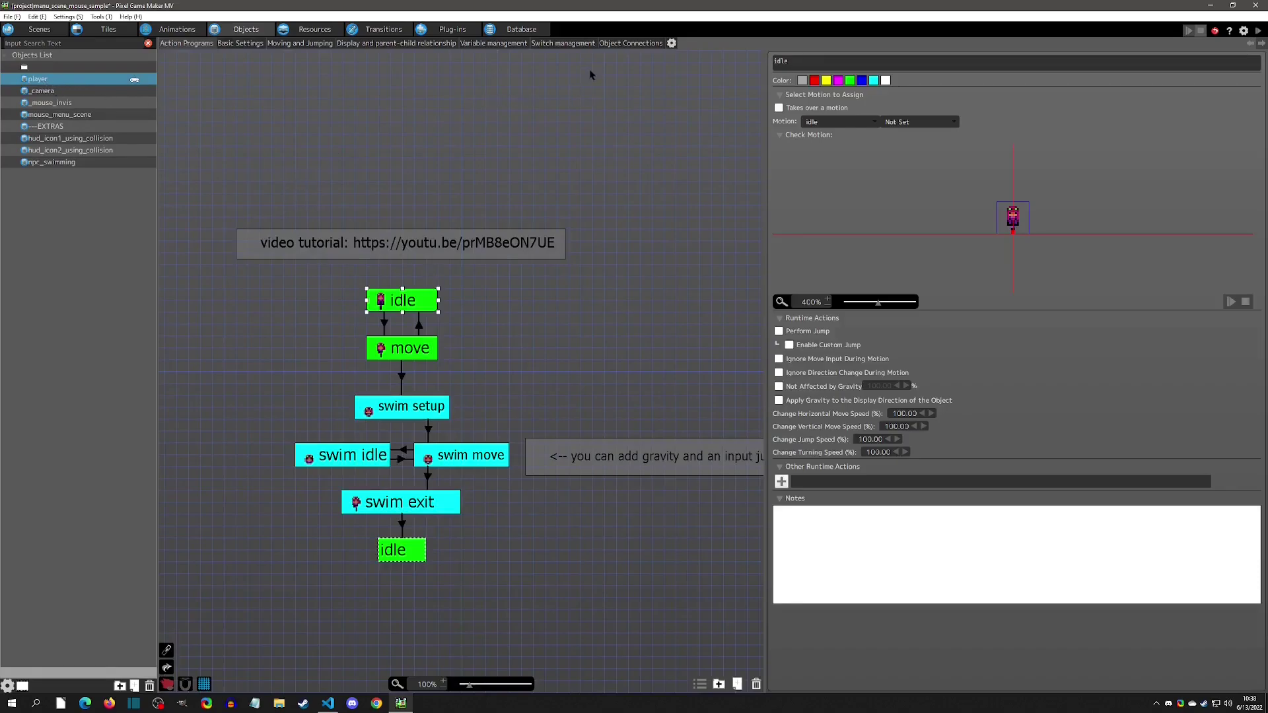
pyautogui.click(37, 94)
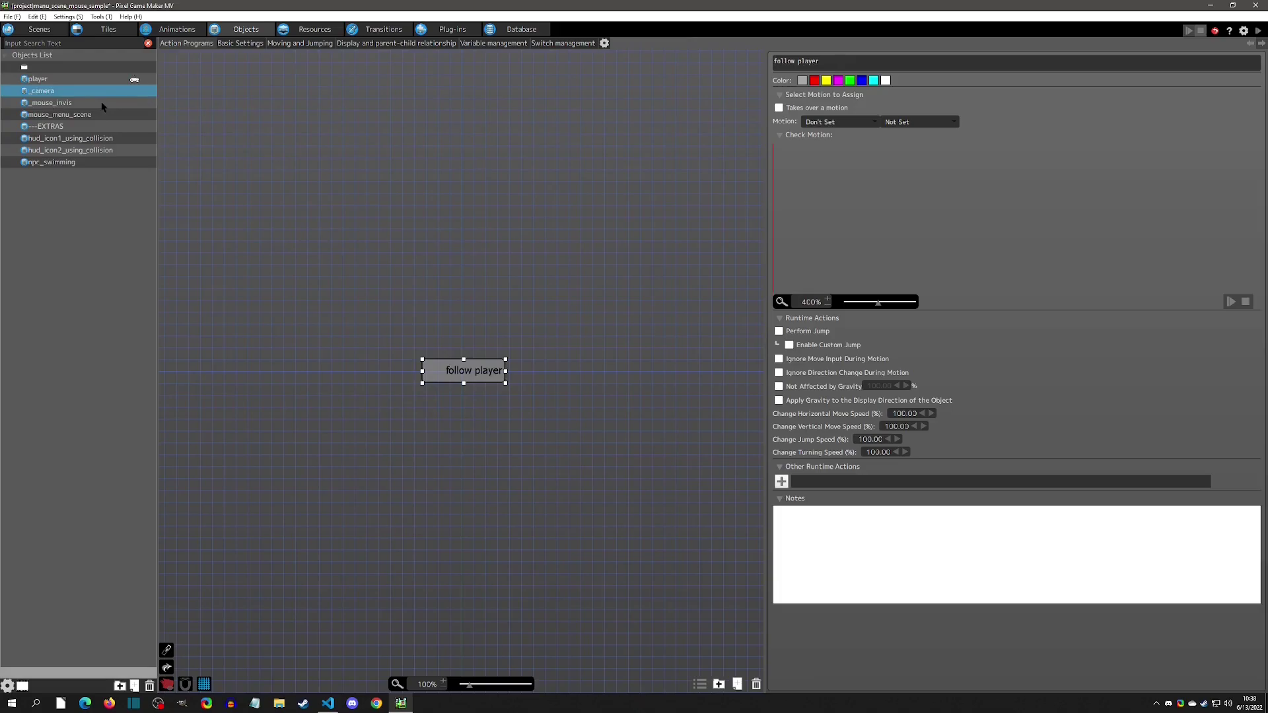
pyautogui.click(68, 80)
# Check _camera's parent-child settings, then bring up _mouse_invis's action program.
pyautogui.click(67, 93)
pyautogui.click(387, 56)
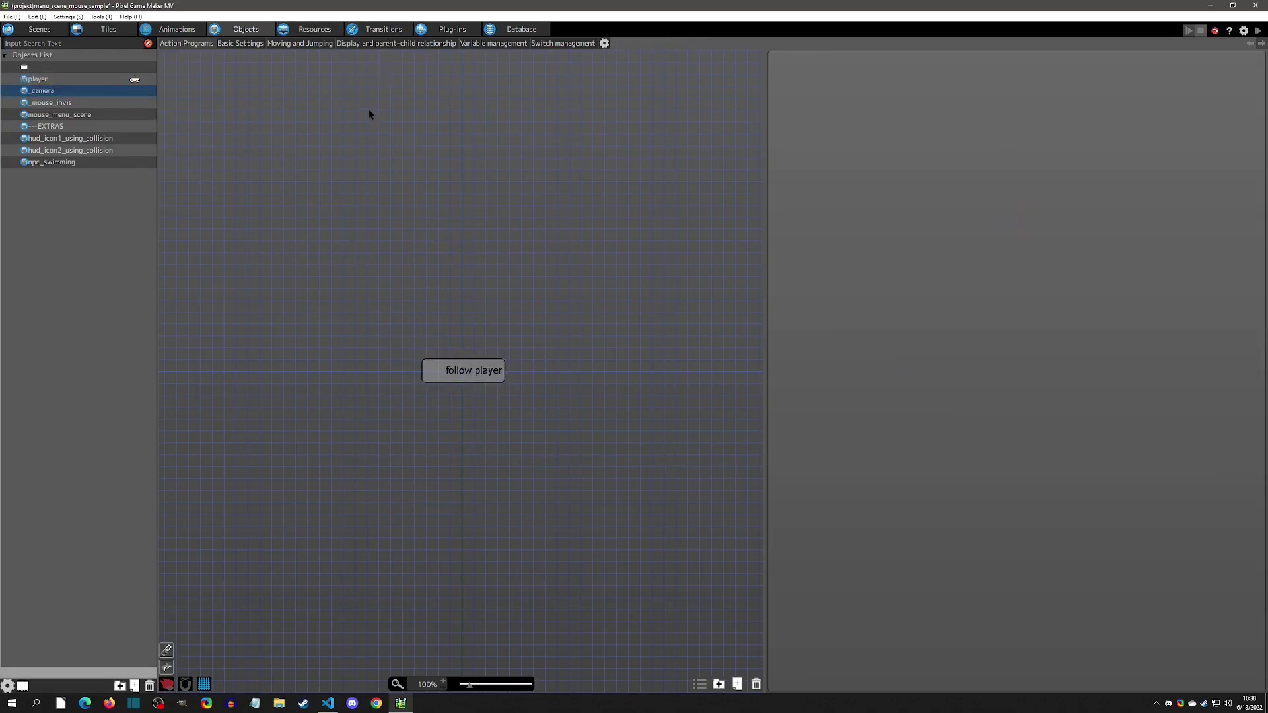
pyautogui.click(379, 44)
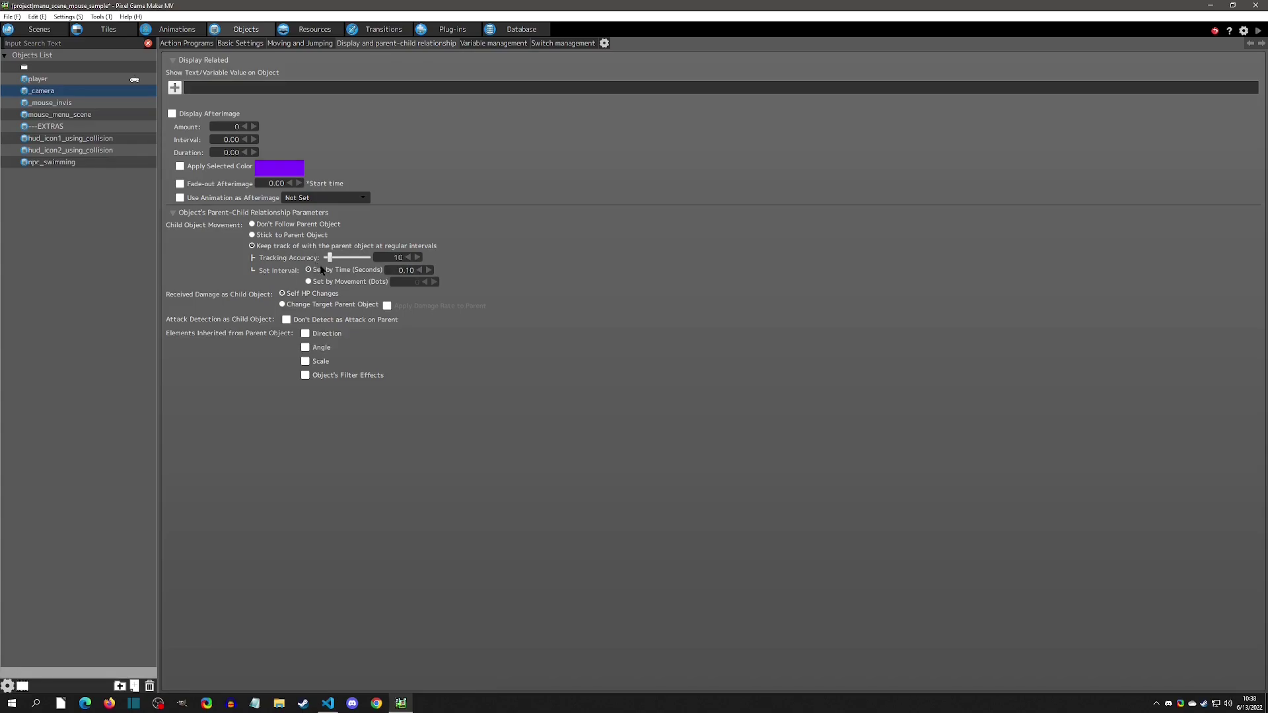
pyautogui.click(186, 44)
pyautogui.click(50, 103)
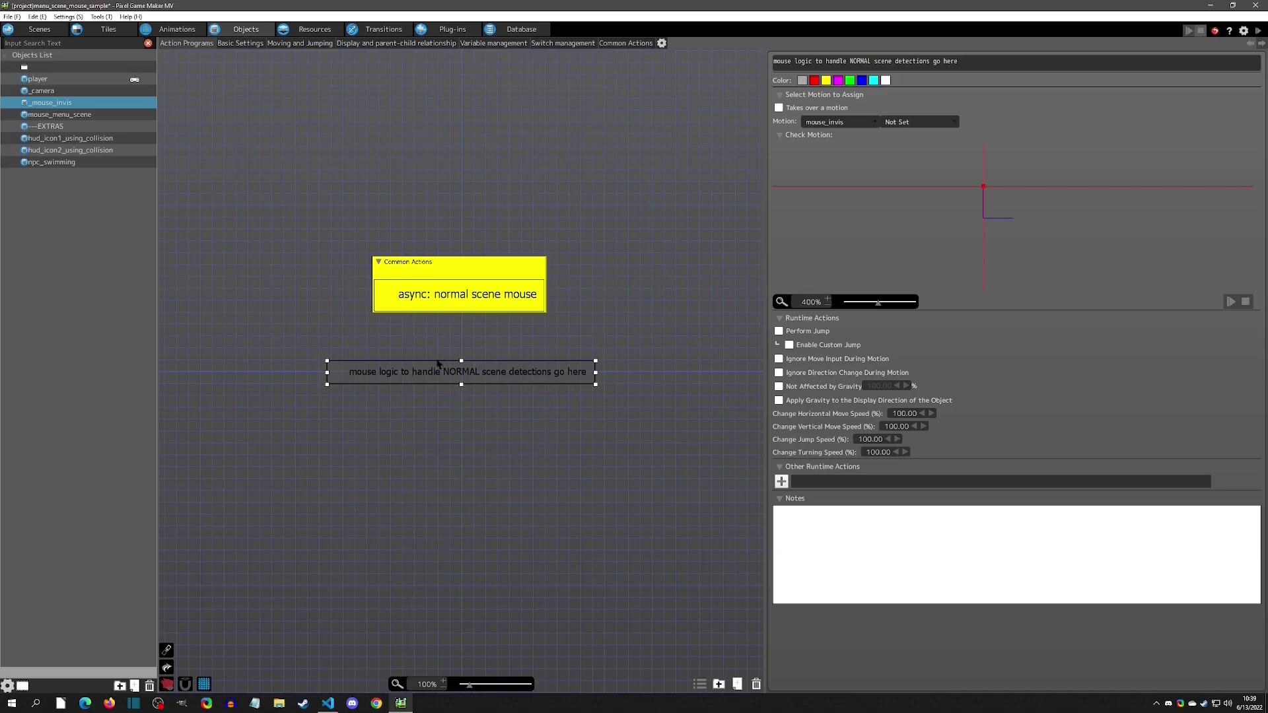
# Add the Get Camera XY And Set Self XY To Mouse XY plug-in condition with player as Camera Object.
pyautogui.click(624, 44)
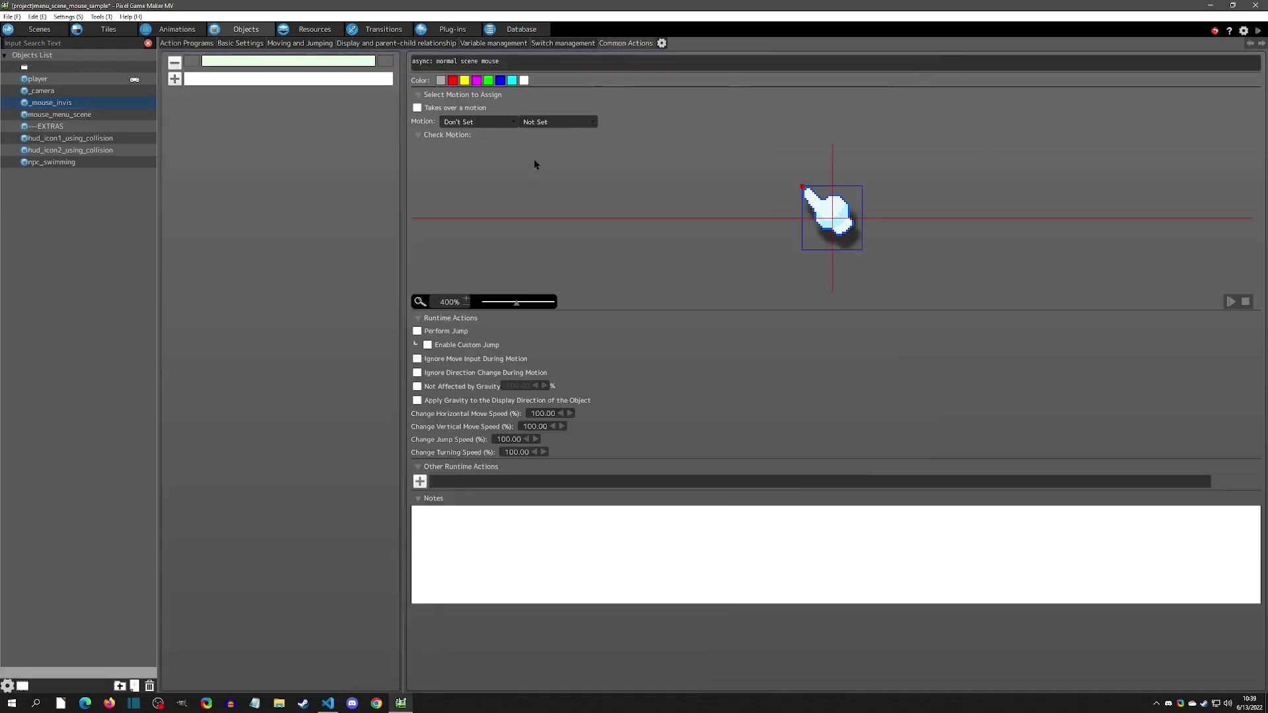
pyautogui.click(191, 62)
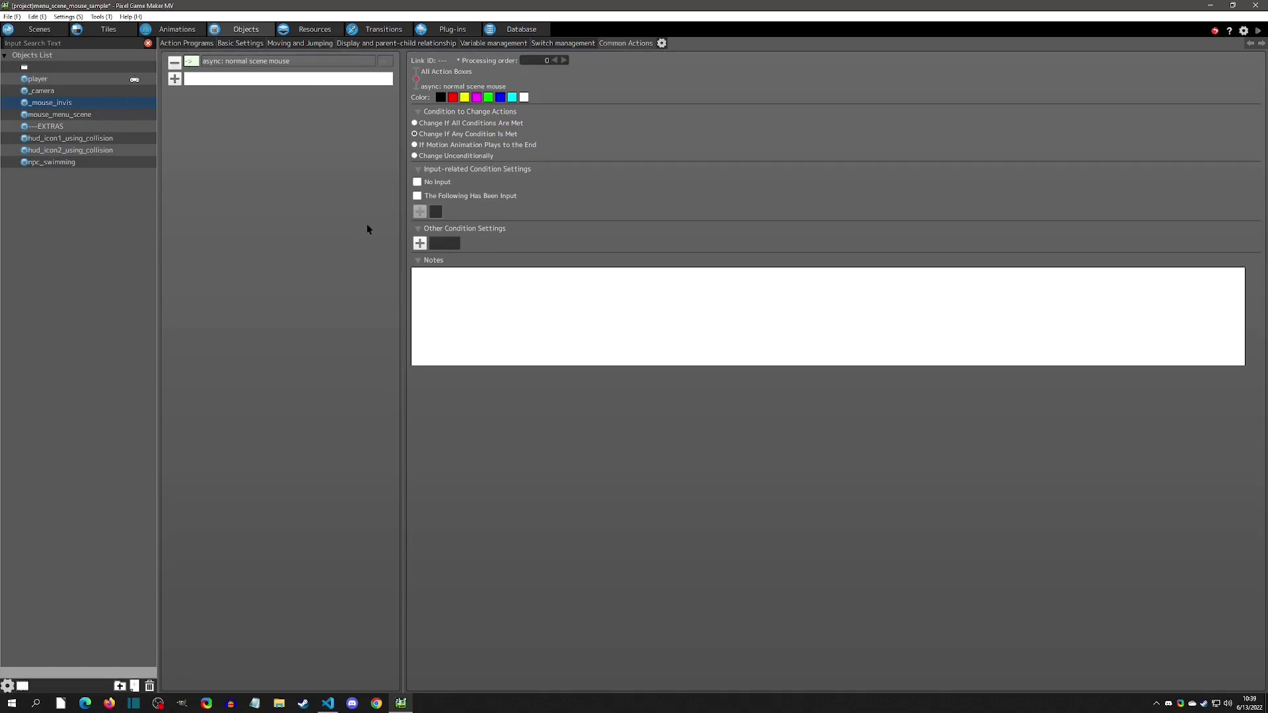
pyautogui.click(420, 243)
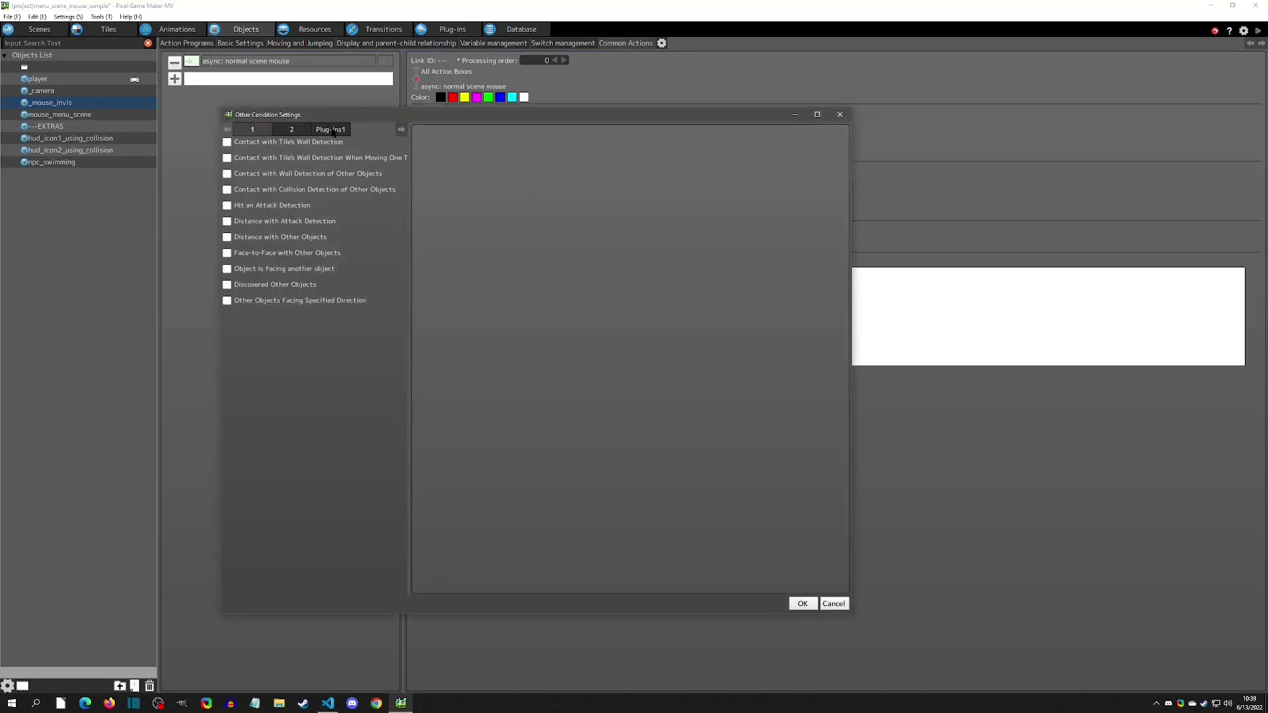
pyautogui.click(332, 131)
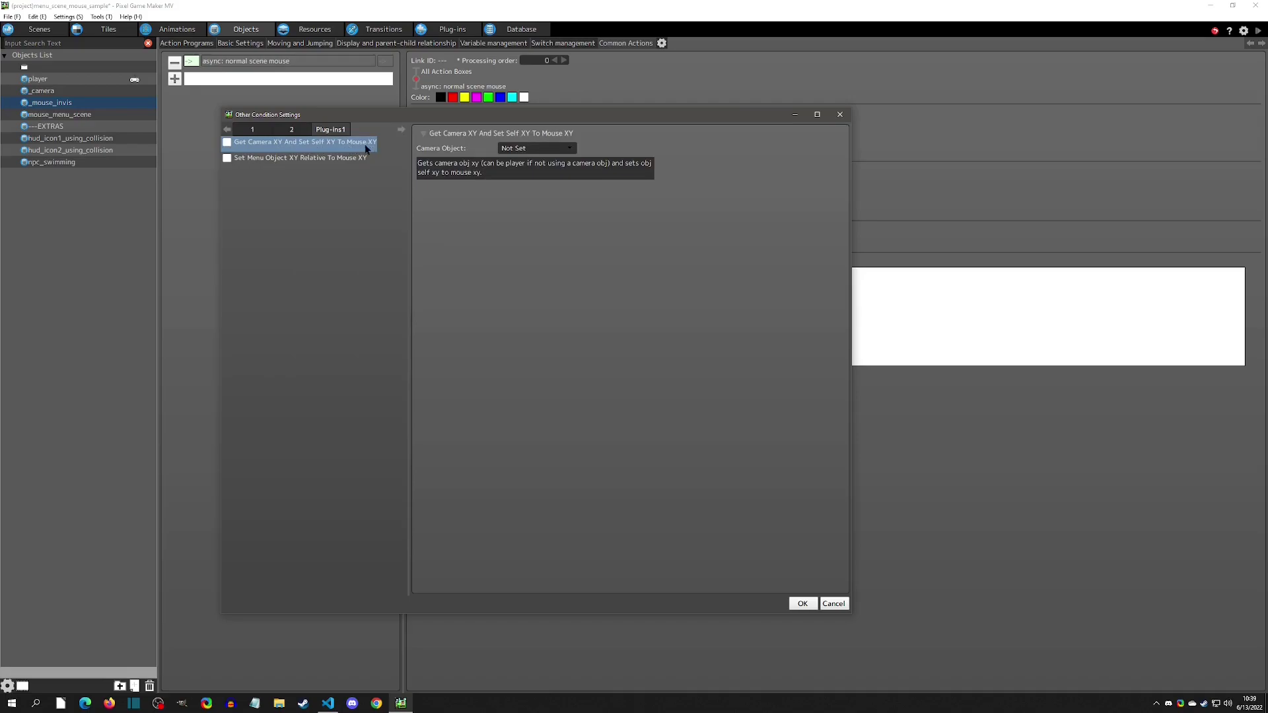
pyautogui.click(227, 144)
pyautogui.click(516, 149)
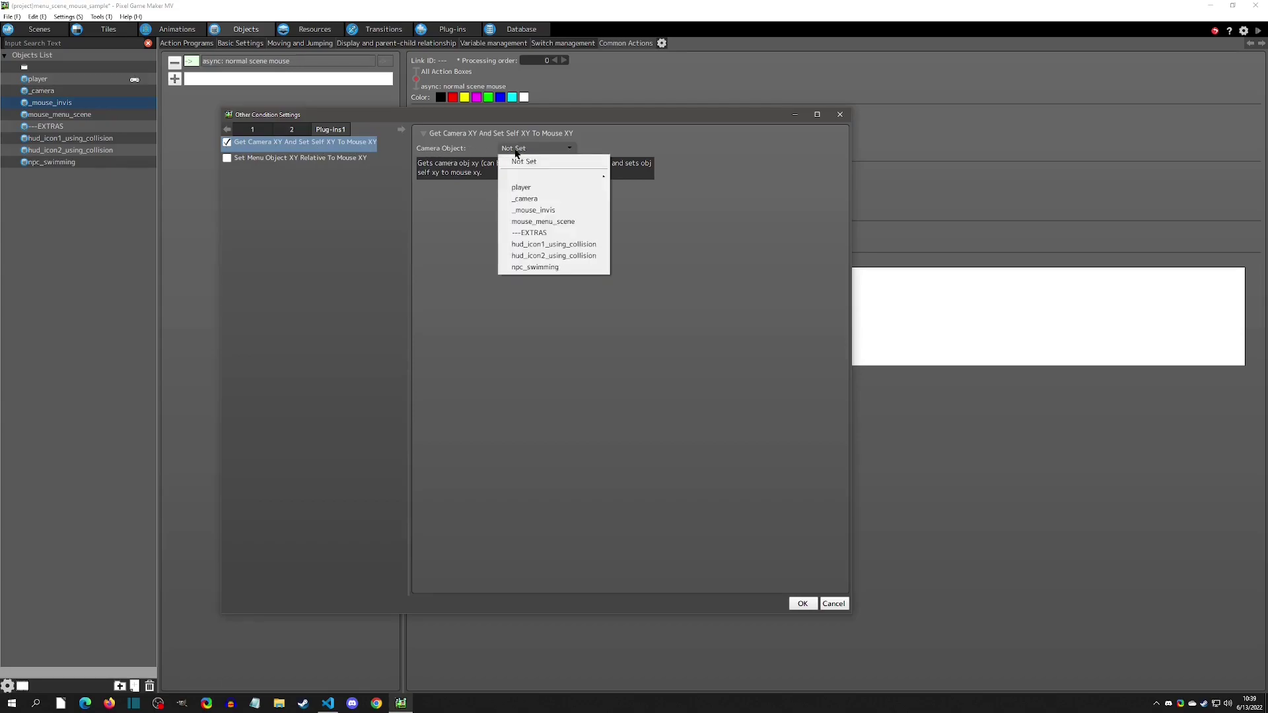
pyautogui.click(539, 188)
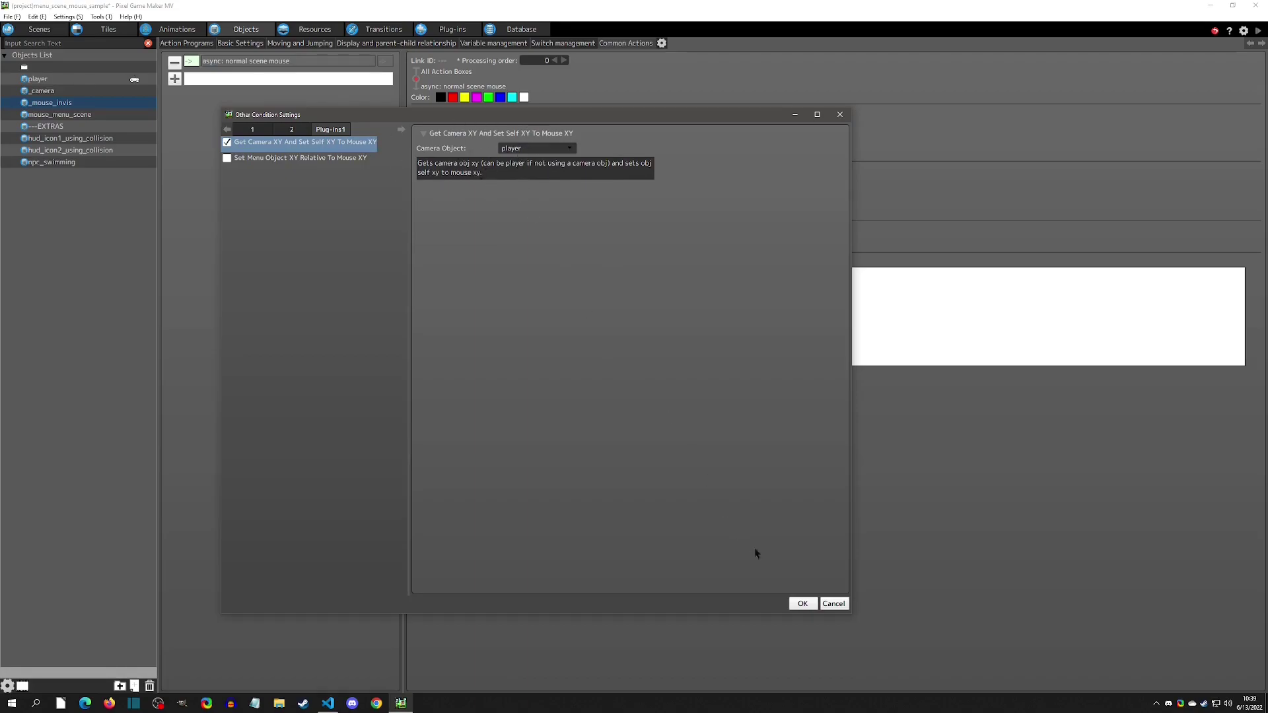
pyautogui.click(802, 604)
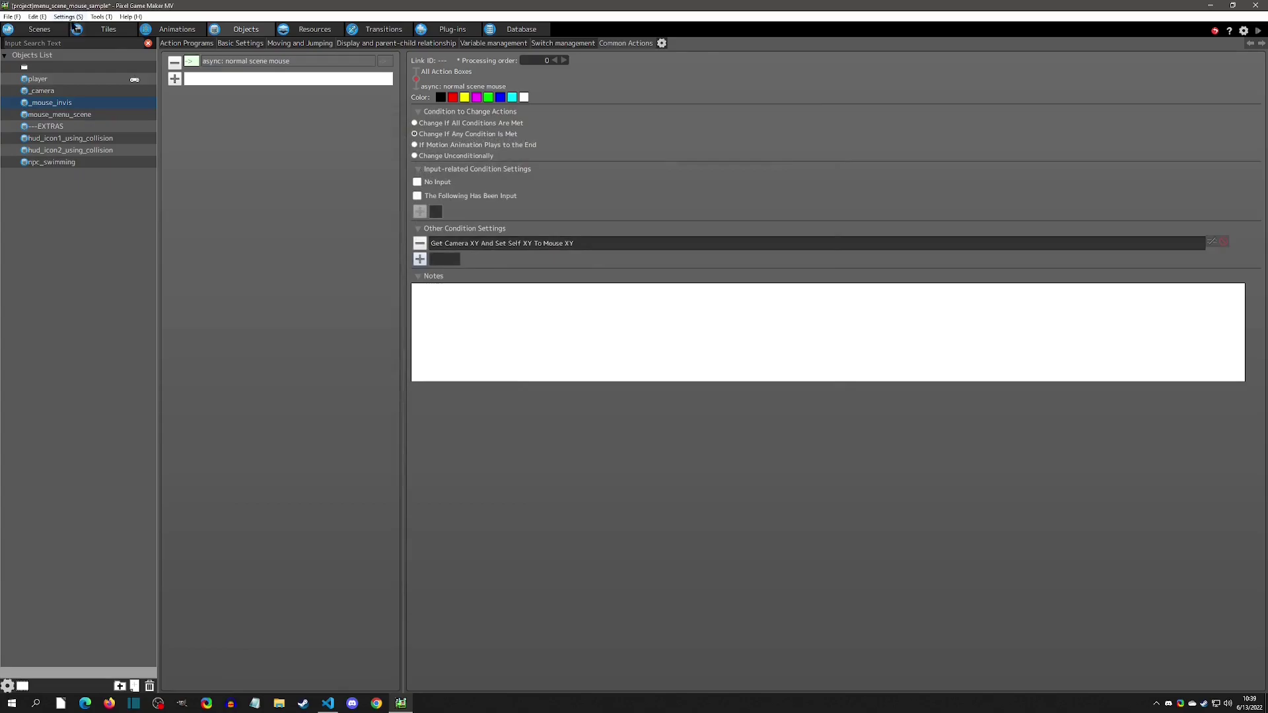
pyautogui.click(46, 29)
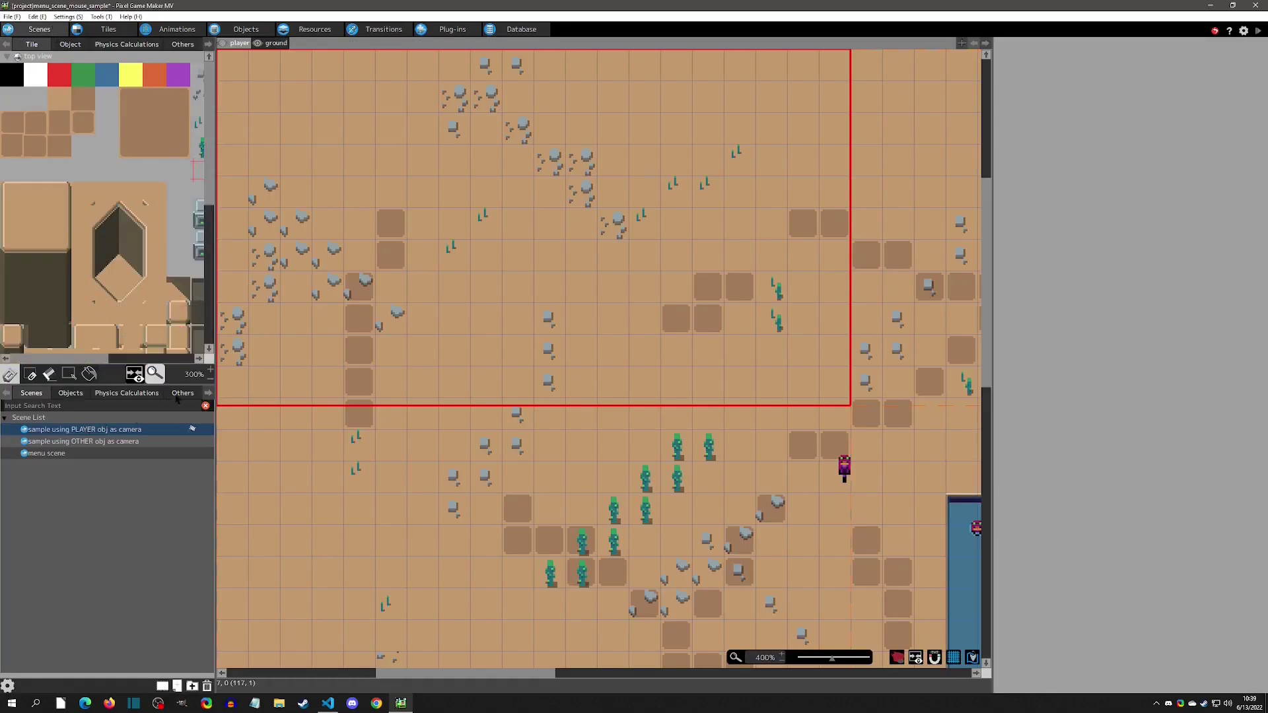
# Set the scene Camera's target to the player object.
pyautogui.click(181, 394)
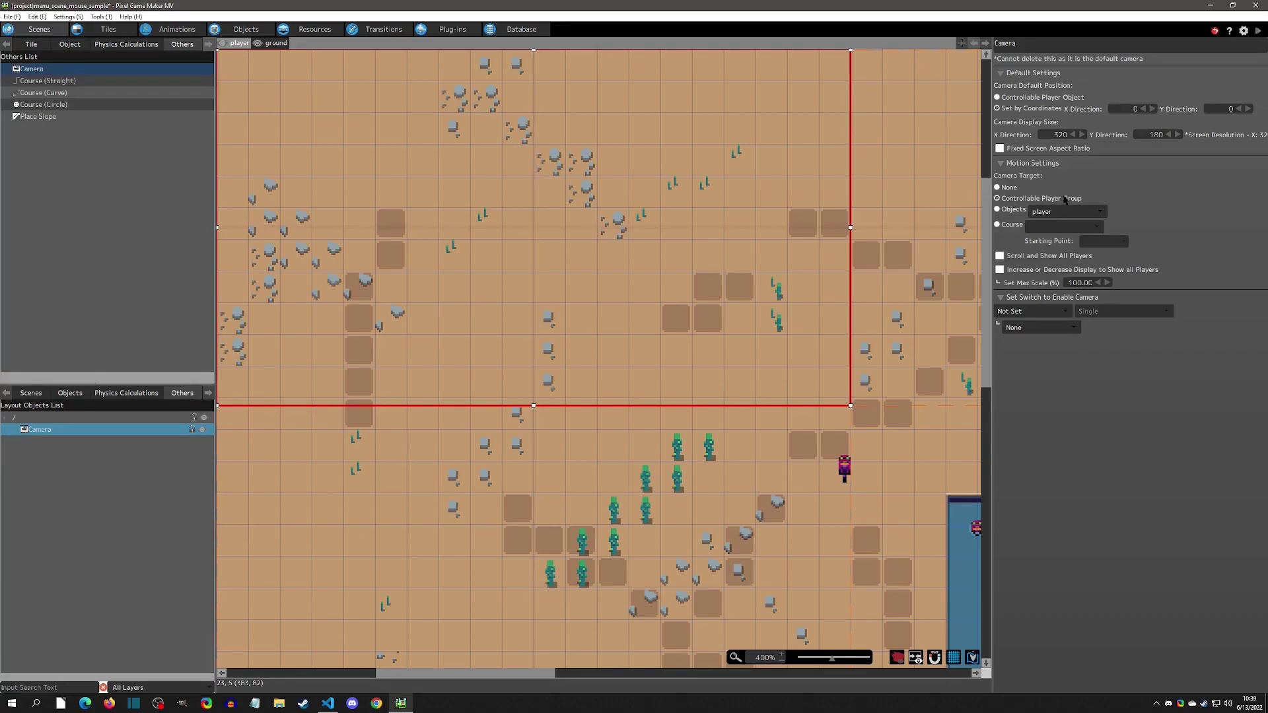
pyautogui.click(1013, 209)
pyautogui.click(246, 29)
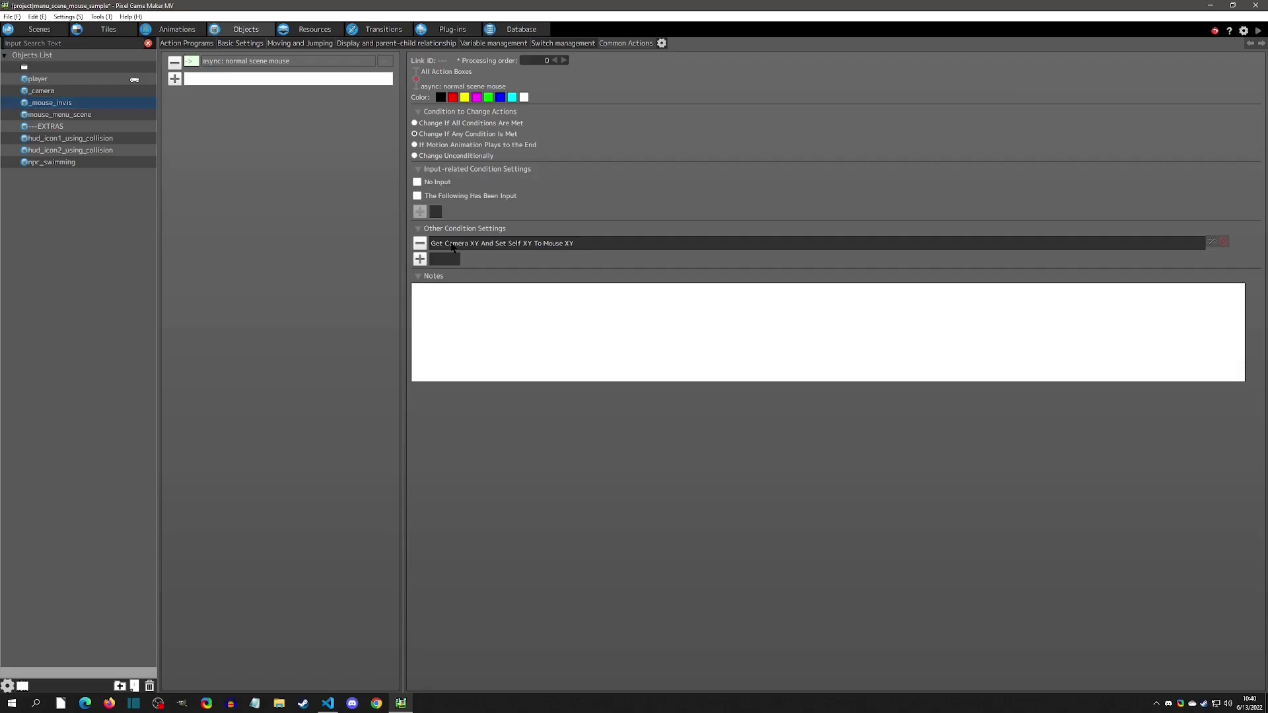
# Confirm the Get Camera XY condition's Camera Object is still player, then select _camera.
pyautogui.doubleClick(453, 243)
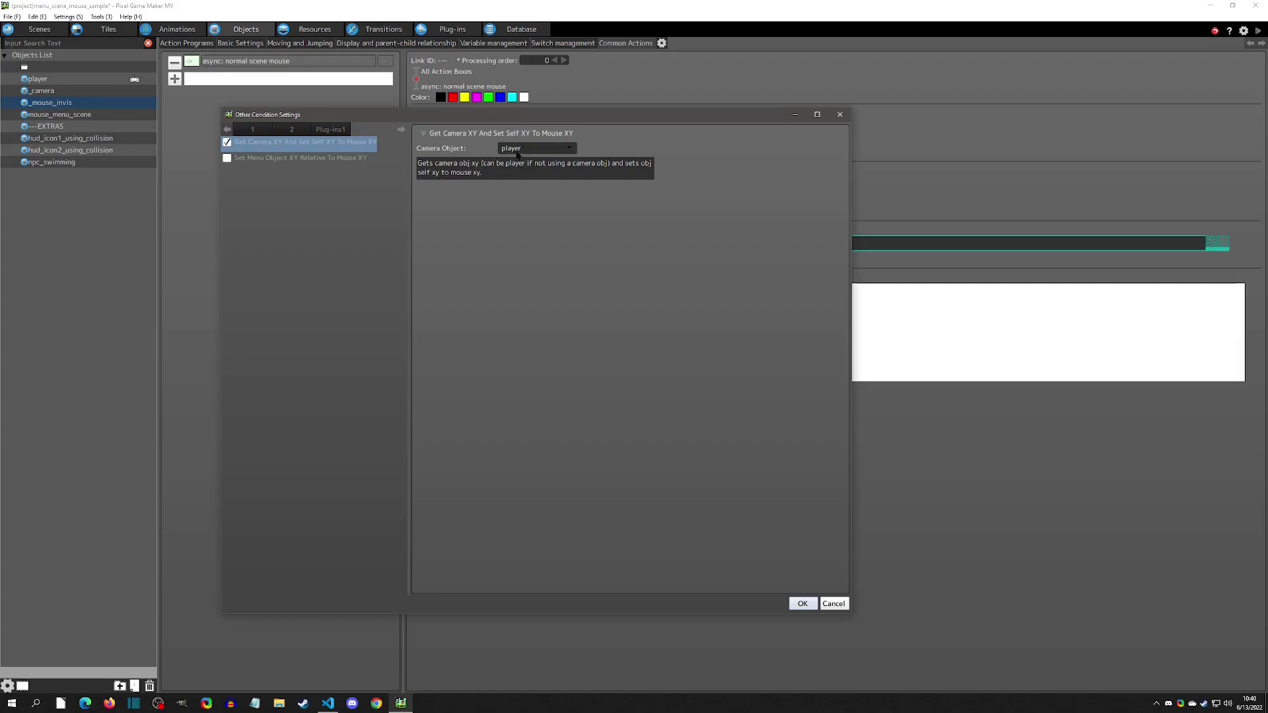
pyautogui.click(839, 115)
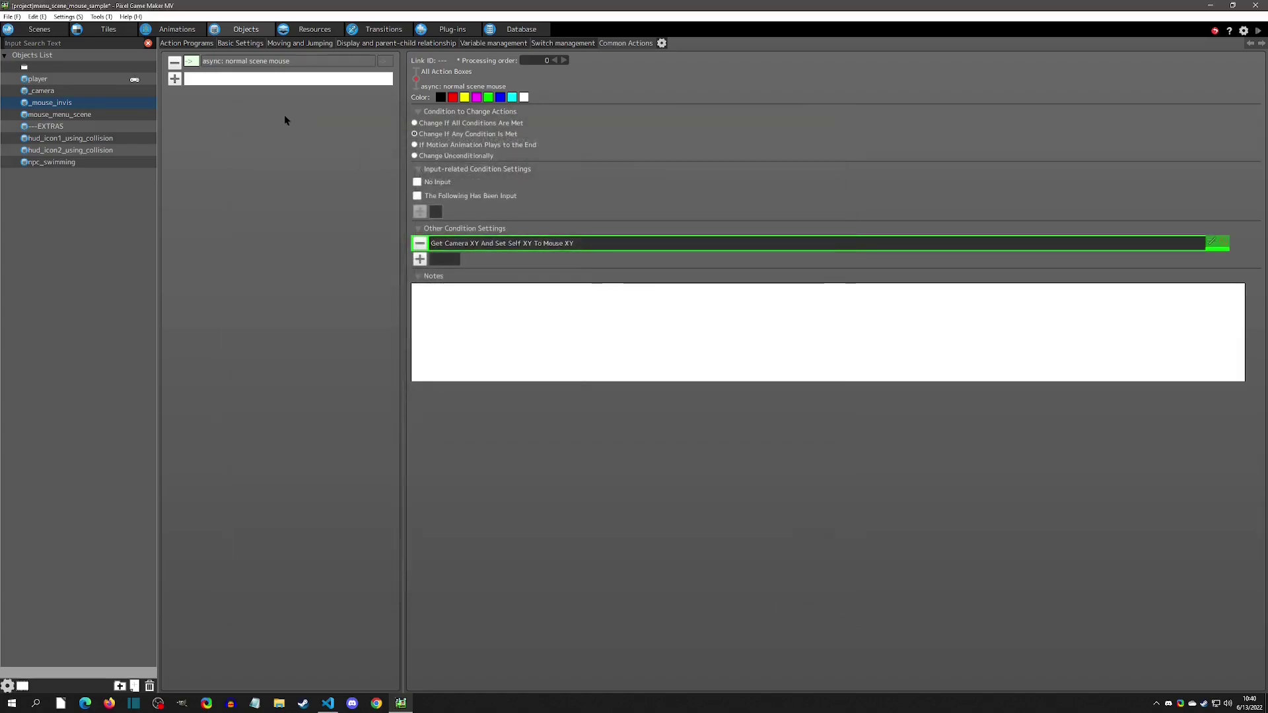
pyautogui.click(70, 92)
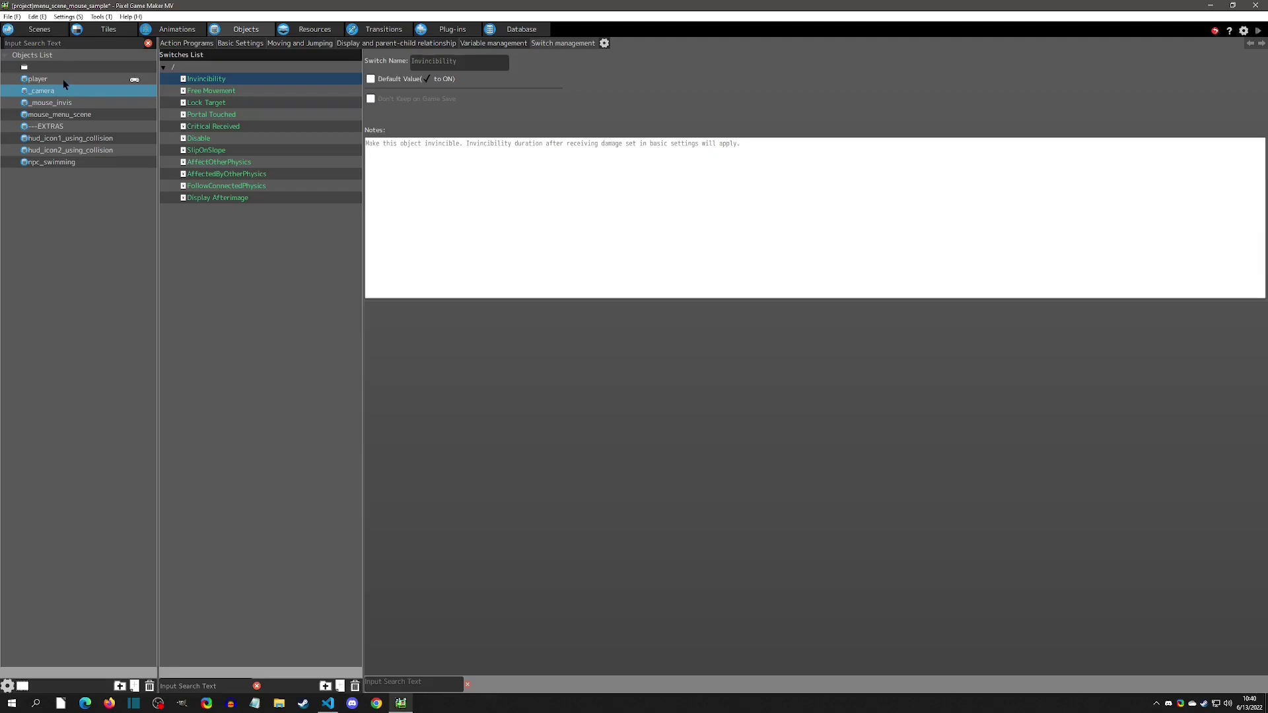
# Review the player's camera and mouse_invis connections, both set as child objects.
pyautogui.click(64, 80)
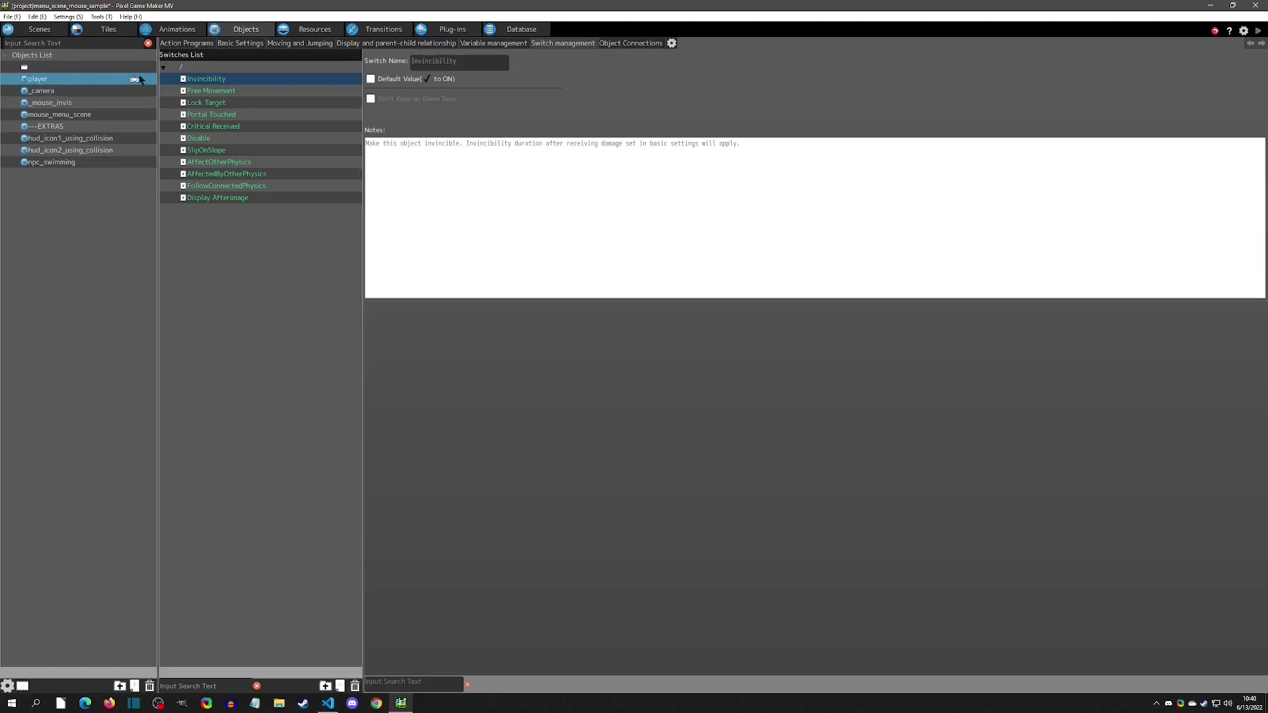
pyautogui.click(630, 44)
pyautogui.click(224, 71)
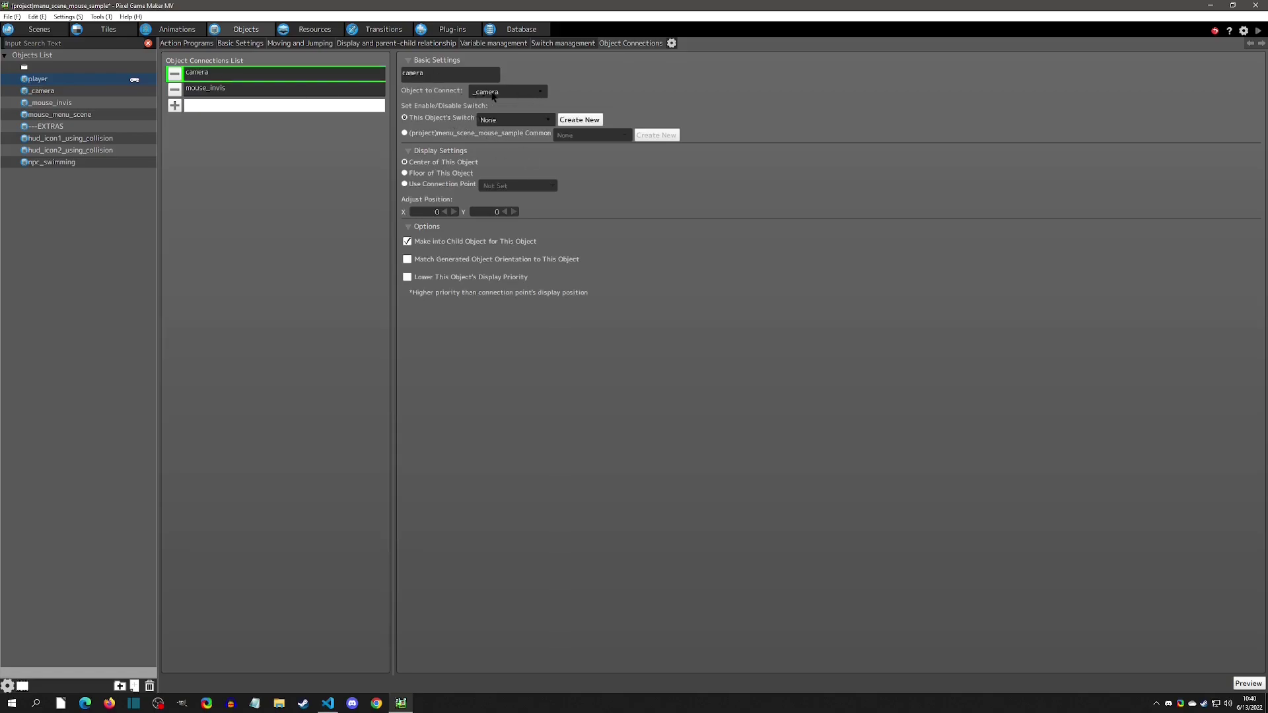
pyautogui.click(240, 90)
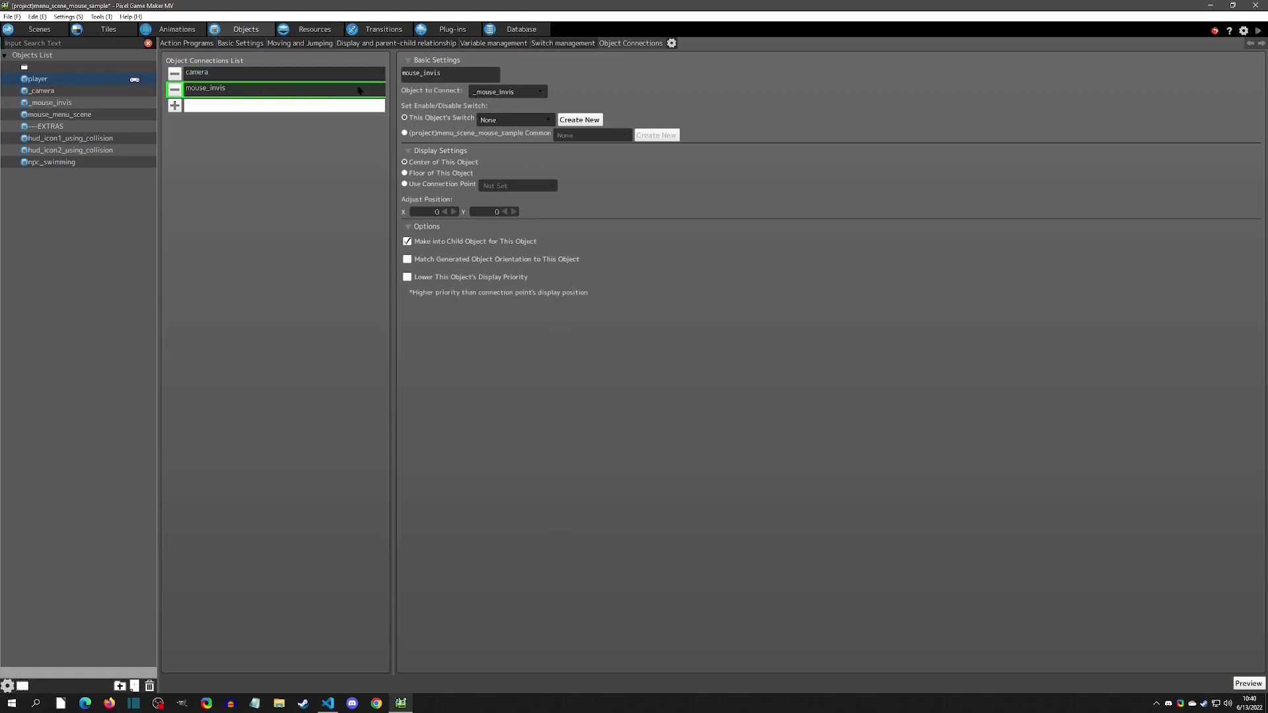
pyautogui.click(217, 76)
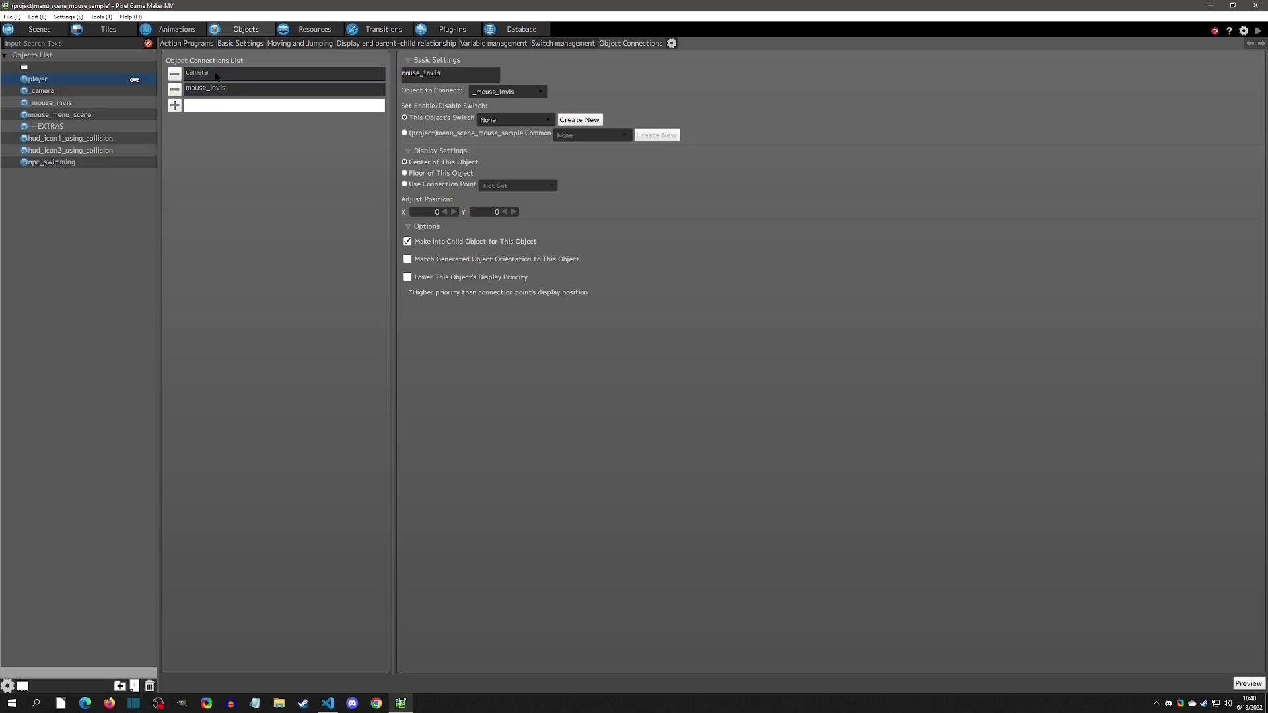
pyautogui.click(220, 89)
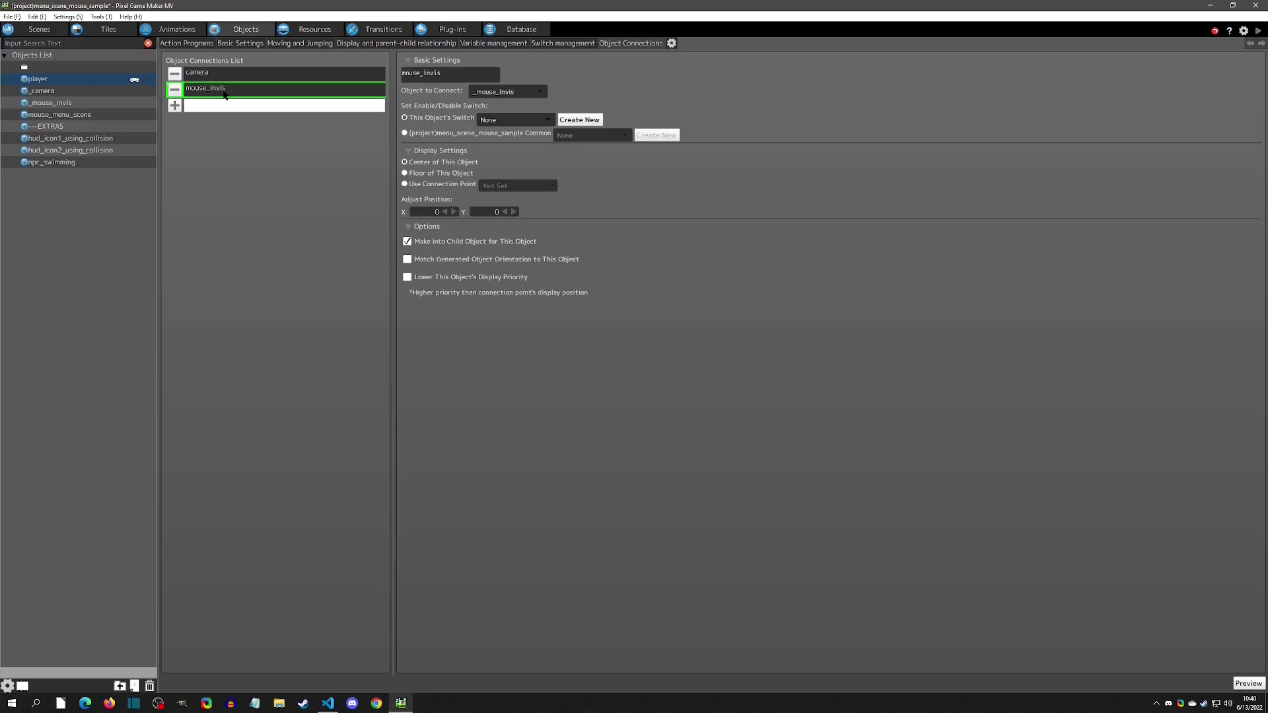
pyautogui.click(219, 78)
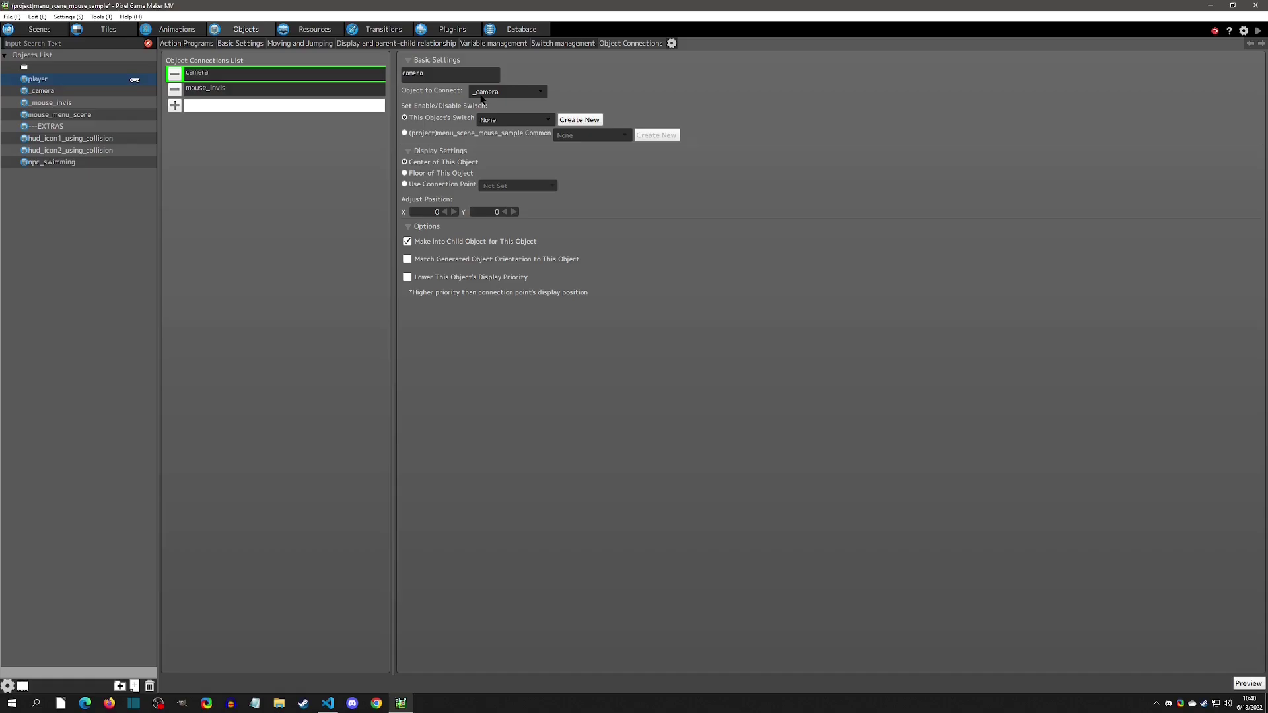
pyautogui.click(253, 92)
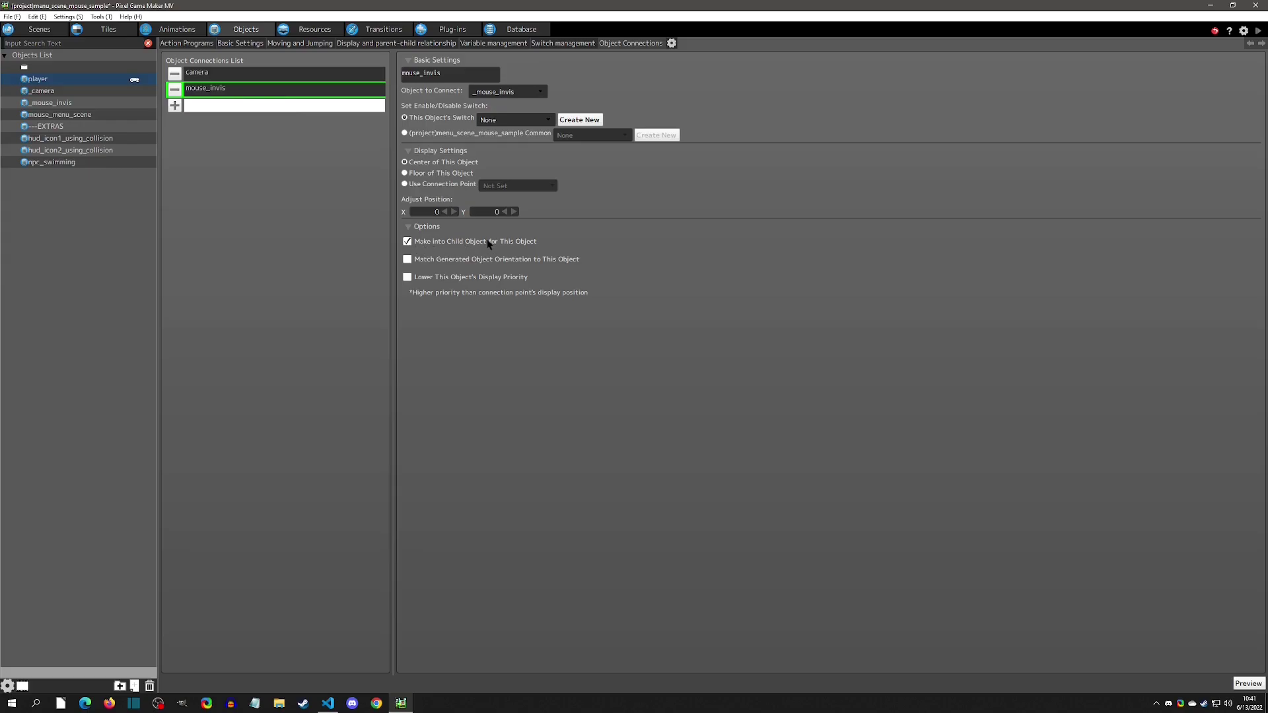
pyautogui.click(52, 102)
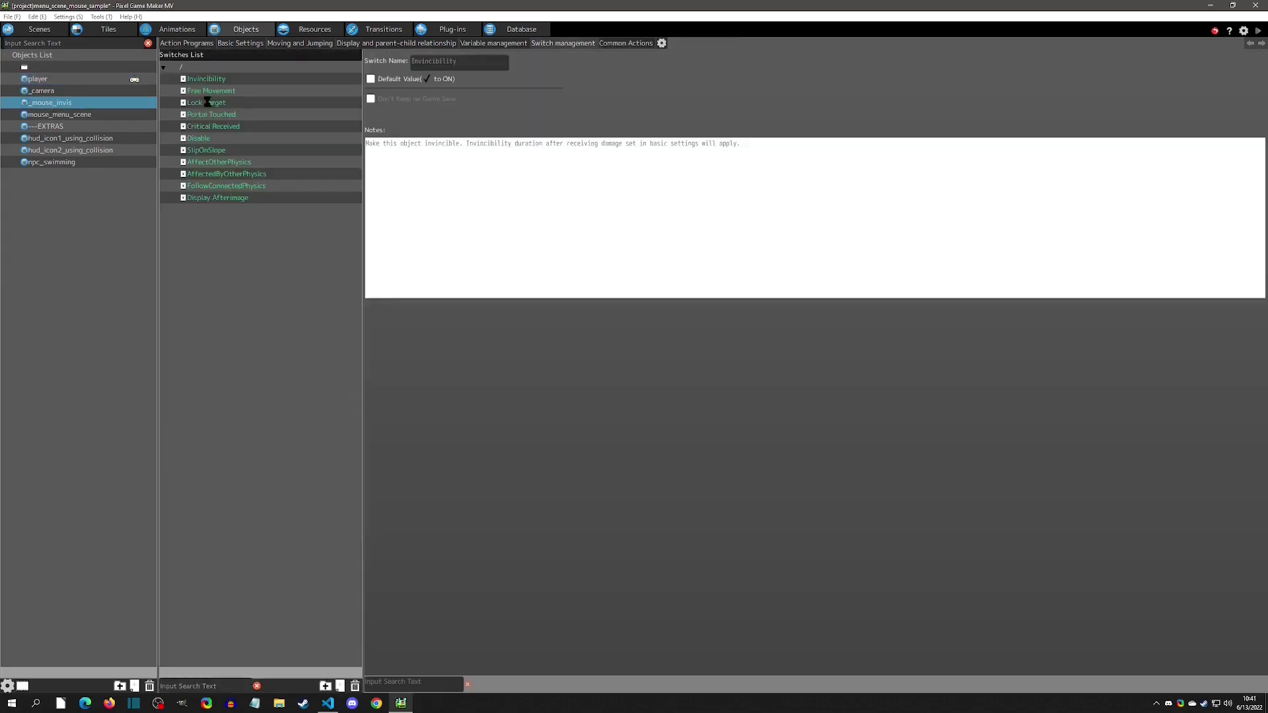
pyautogui.click(362, 44)
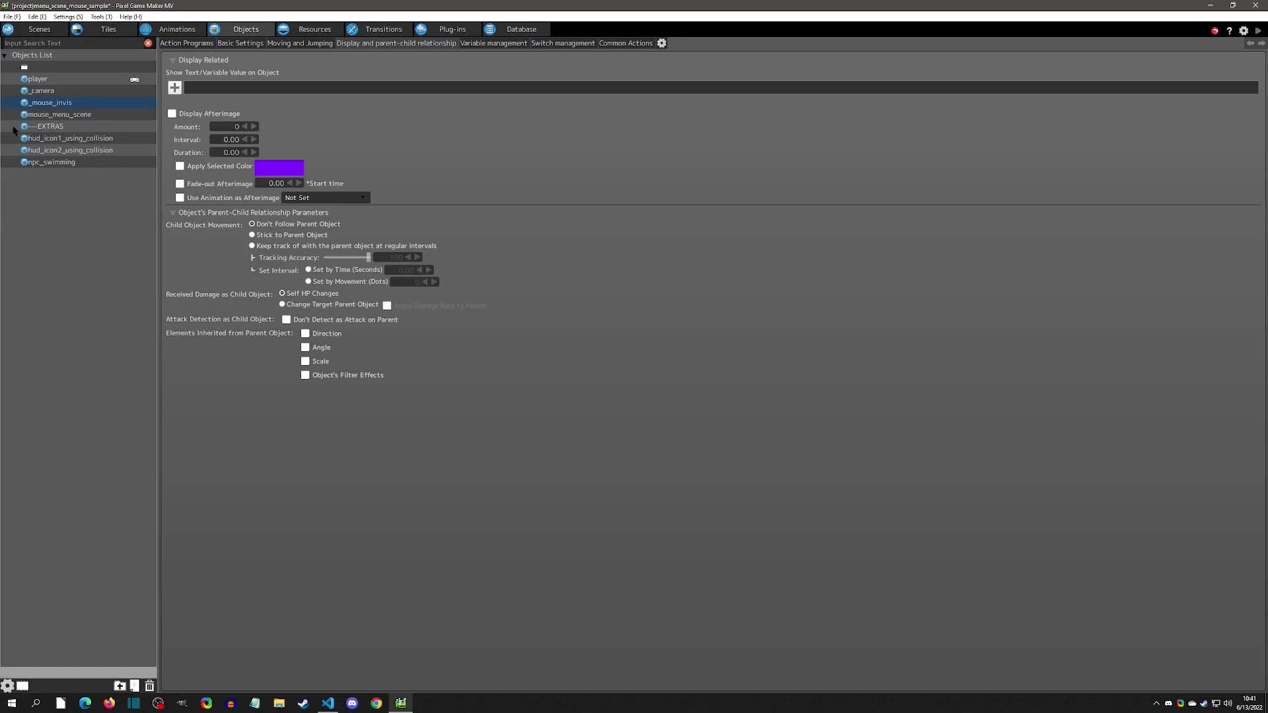
pyautogui.click(42, 80)
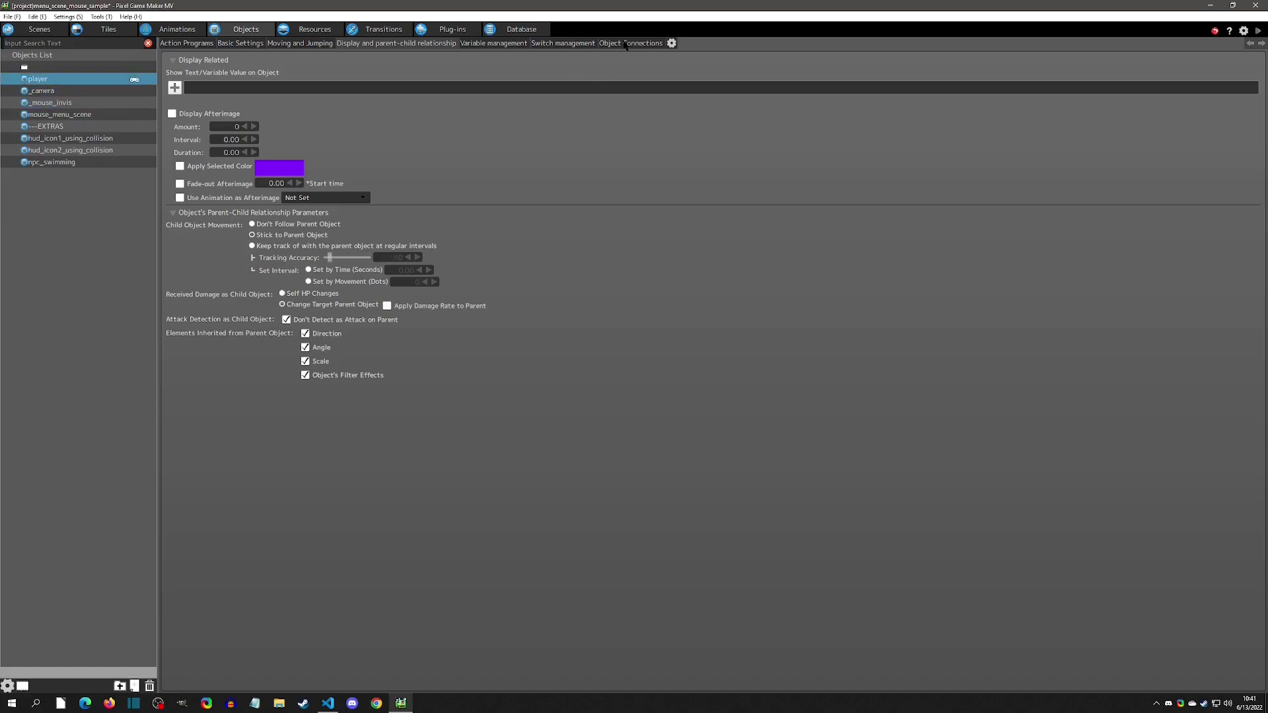
pyautogui.click(626, 43)
pyautogui.click(243, 88)
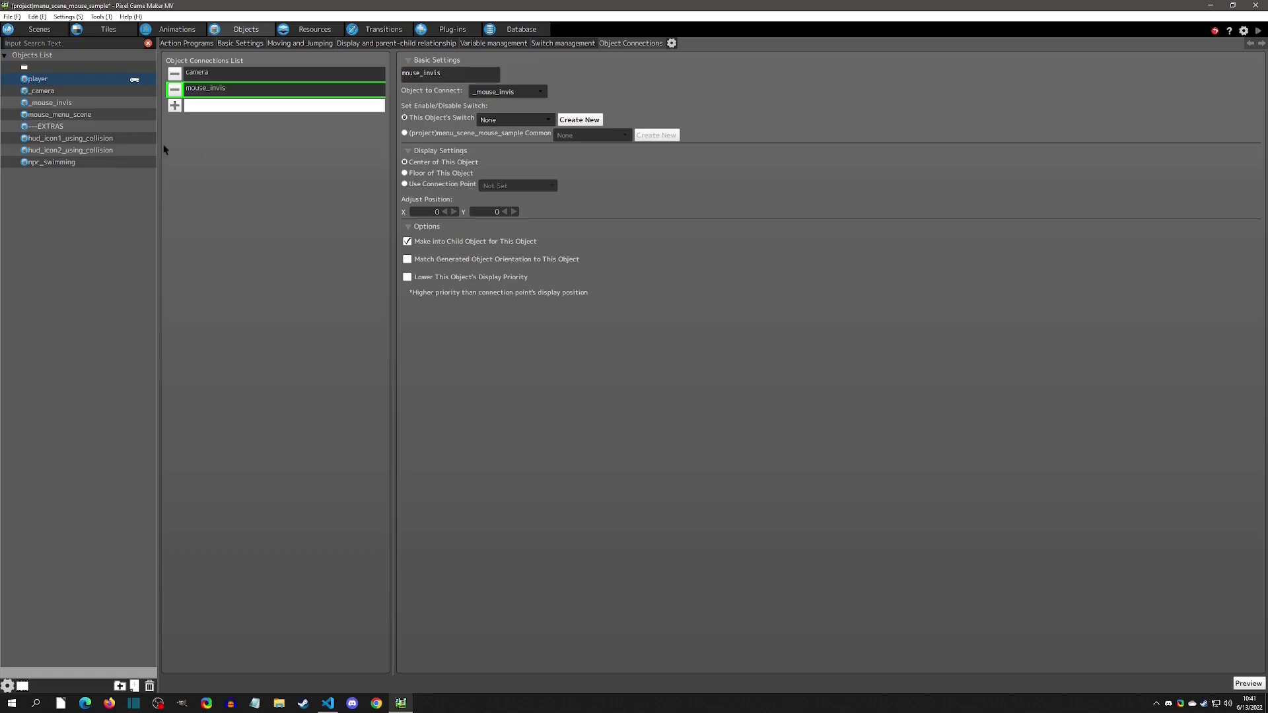
pyautogui.click(54, 105)
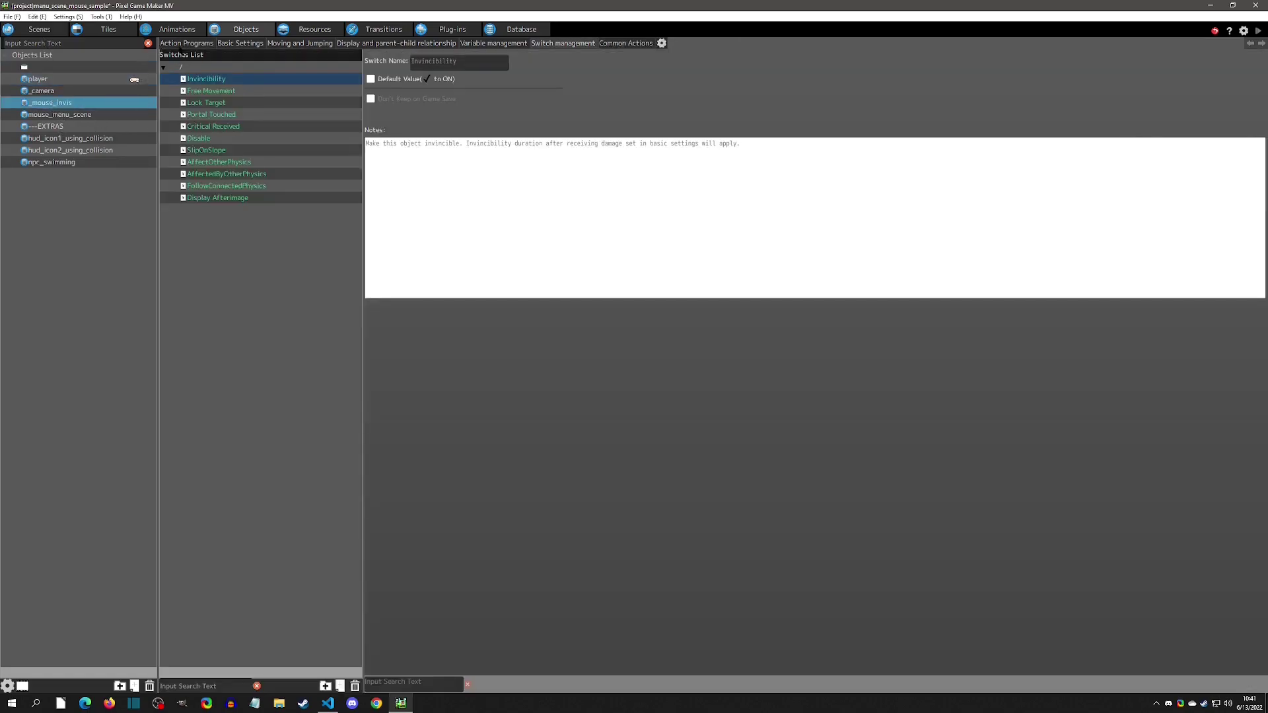
# Add Set Menu Object XY Relative To Mouse XY to mouse_menu_scene's async: menu scene mouse link.
pyautogui.click(181, 53)
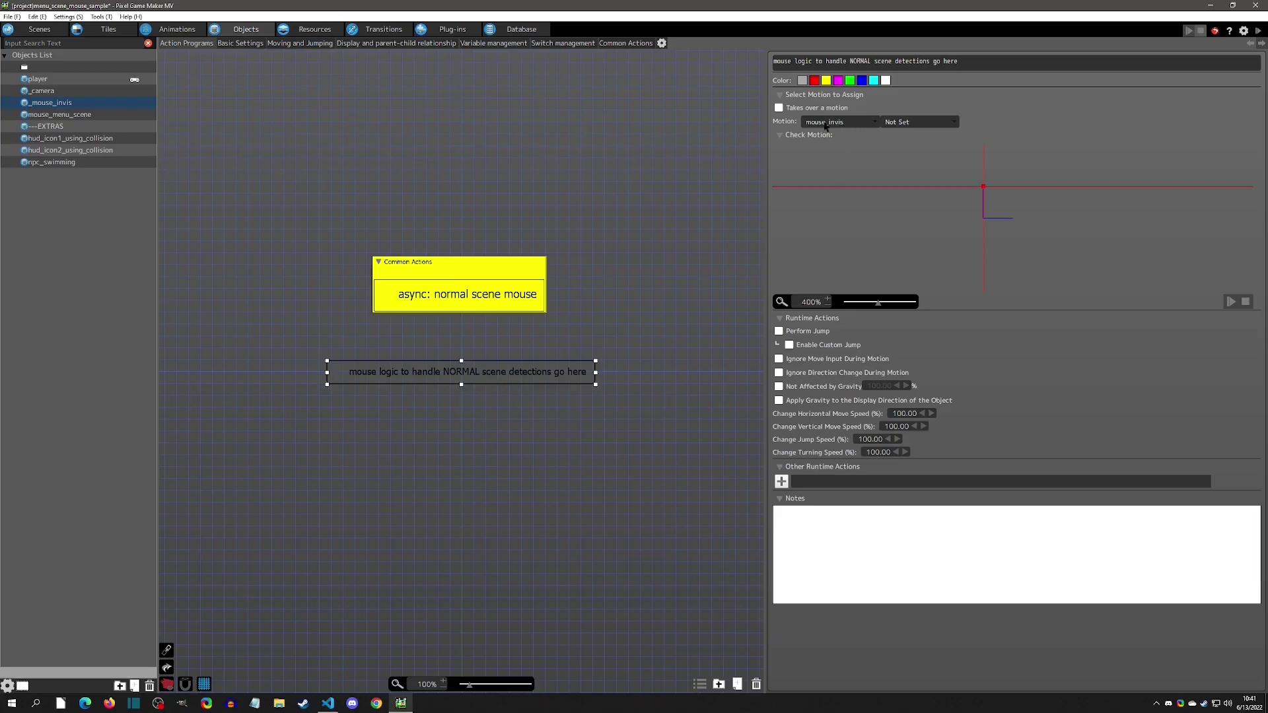
pyautogui.click(59, 115)
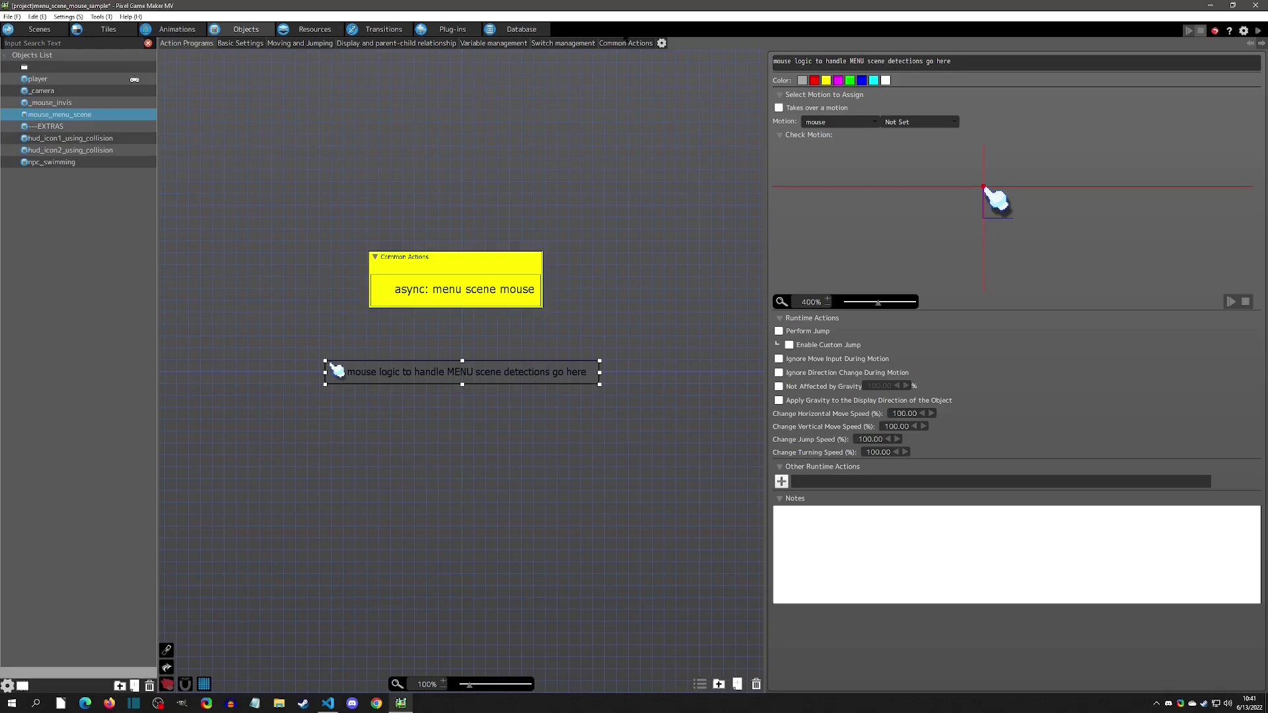
pyautogui.click(442, 301)
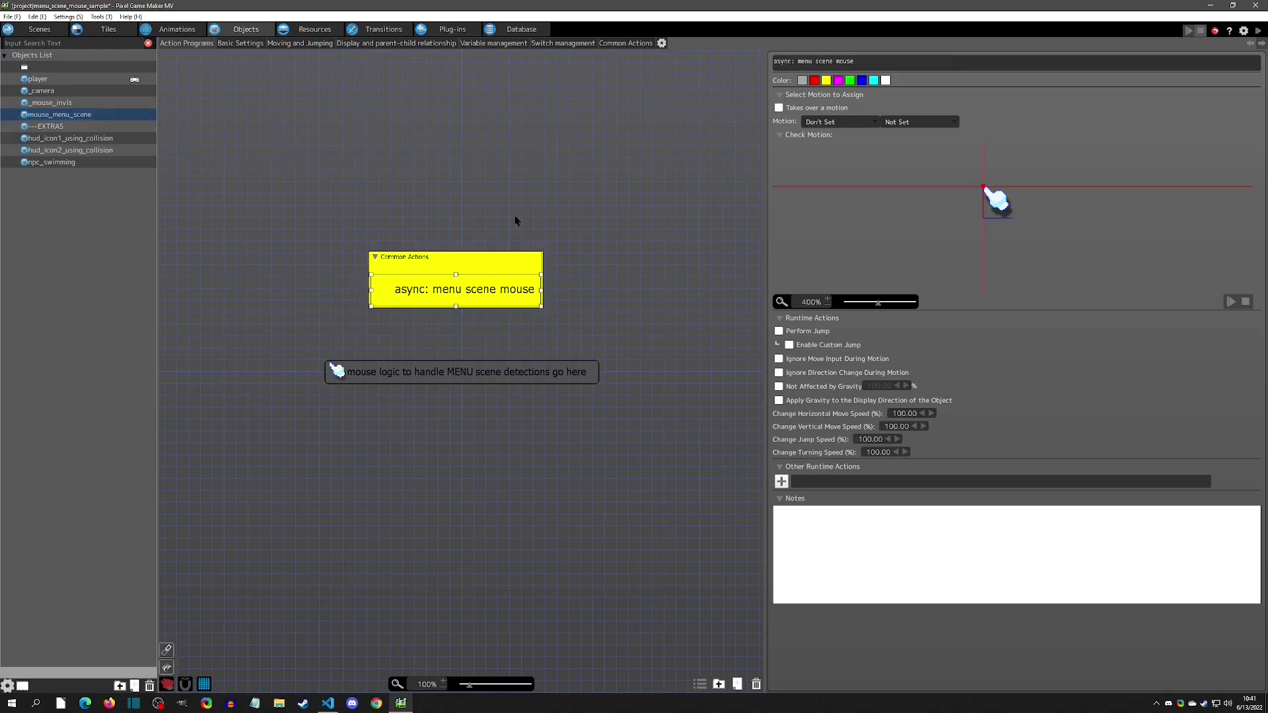
pyautogui.click(621, 47)
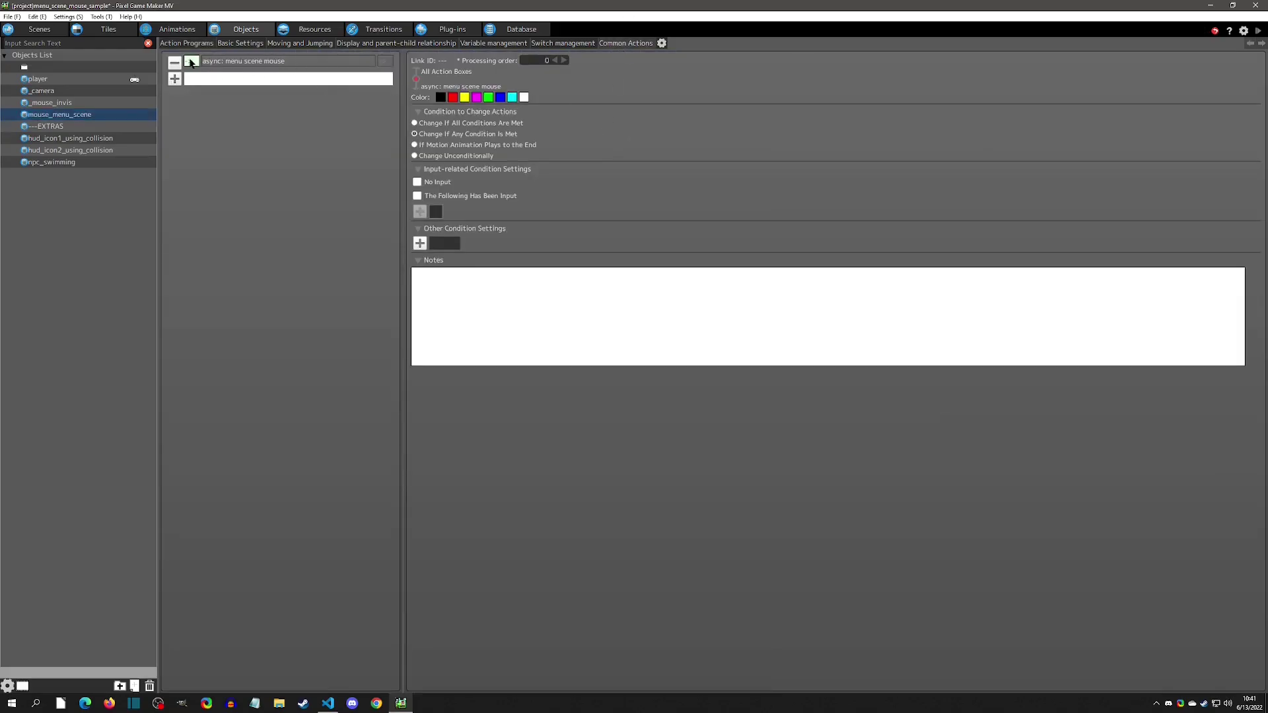
pyautogui.click(420, 243)
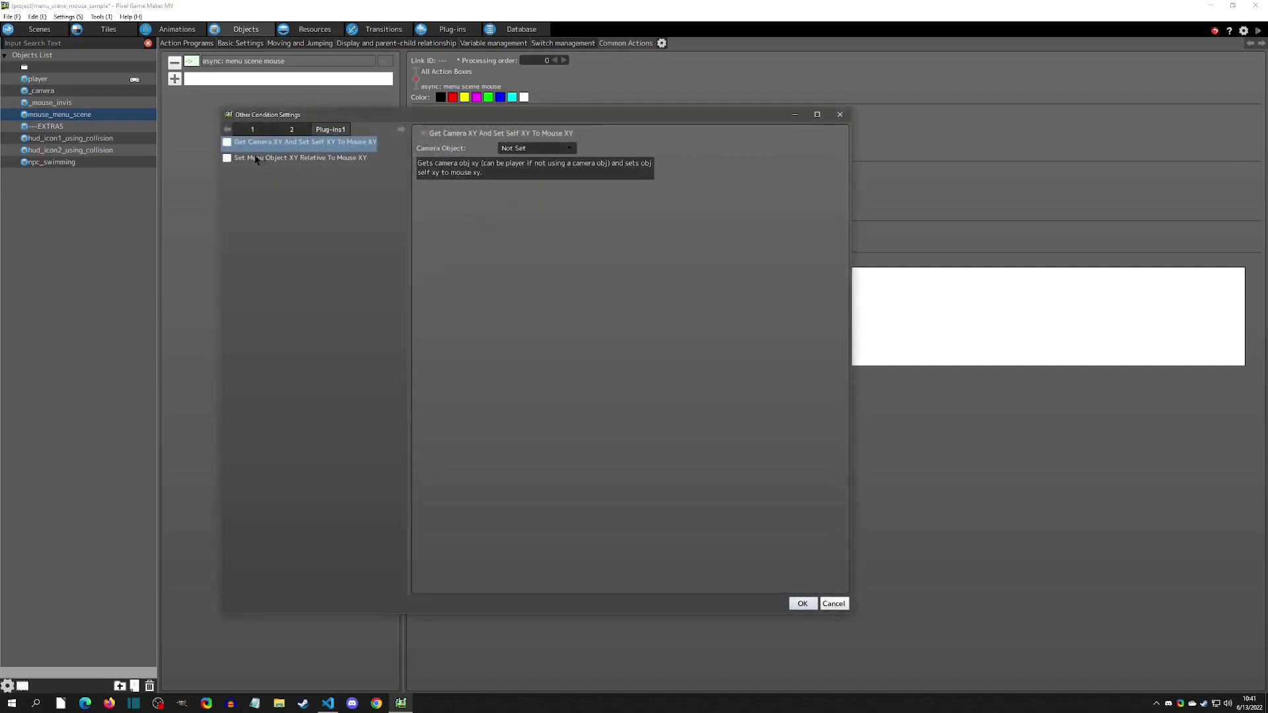
pyautogui.click(227, 158)
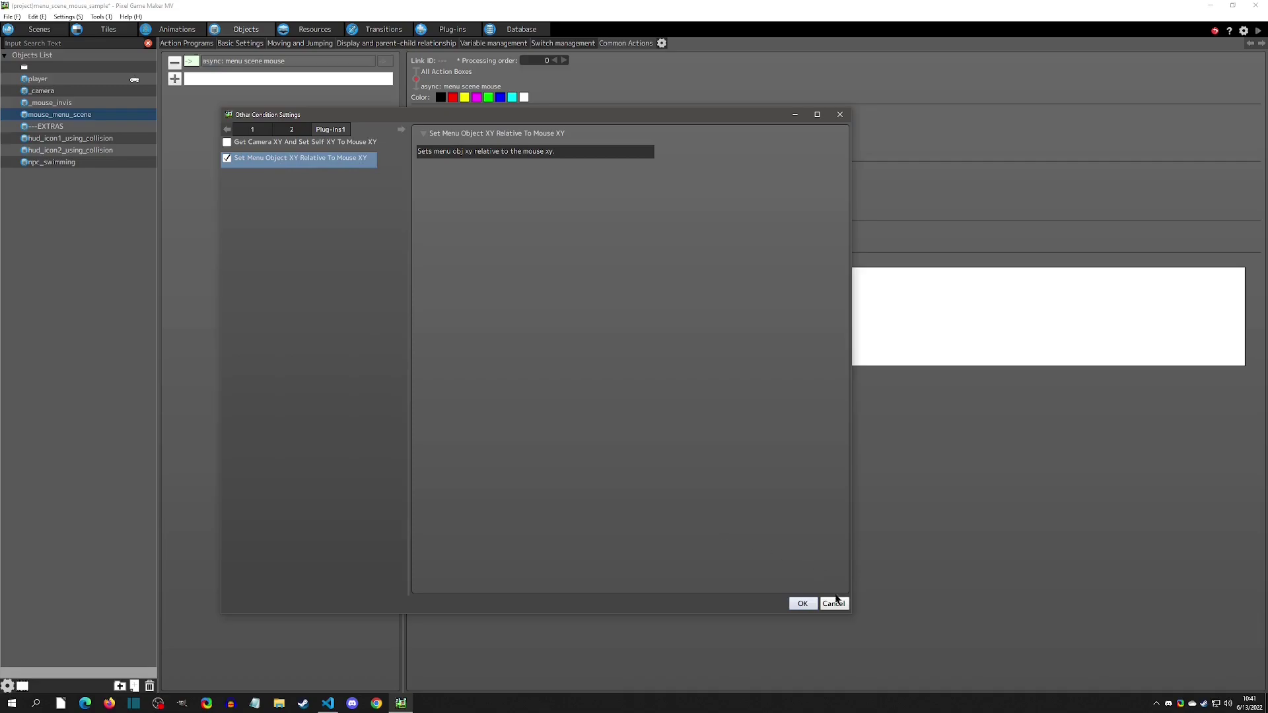
pyautogui.click(803, 603)
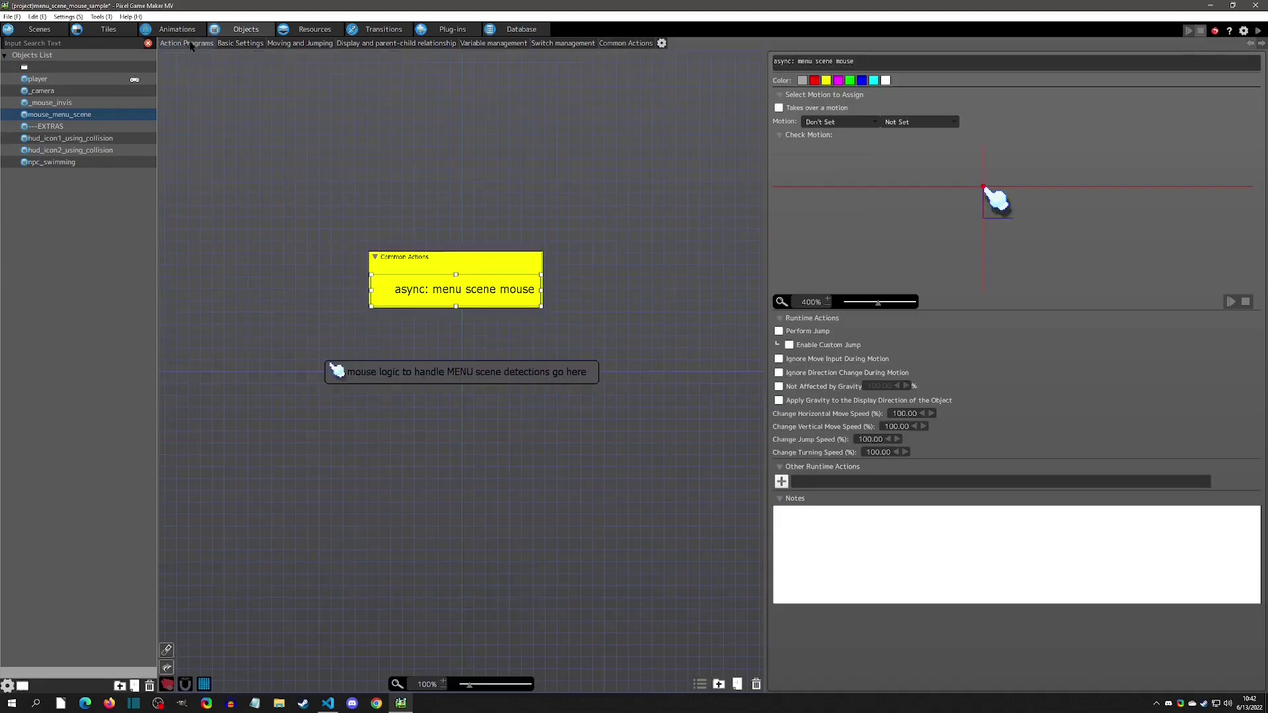
pyautogui.click(190, 44)
# Start a test play of the 'sample using PLAYER obj as camera' scene.
pyautogui.click(40, 30)
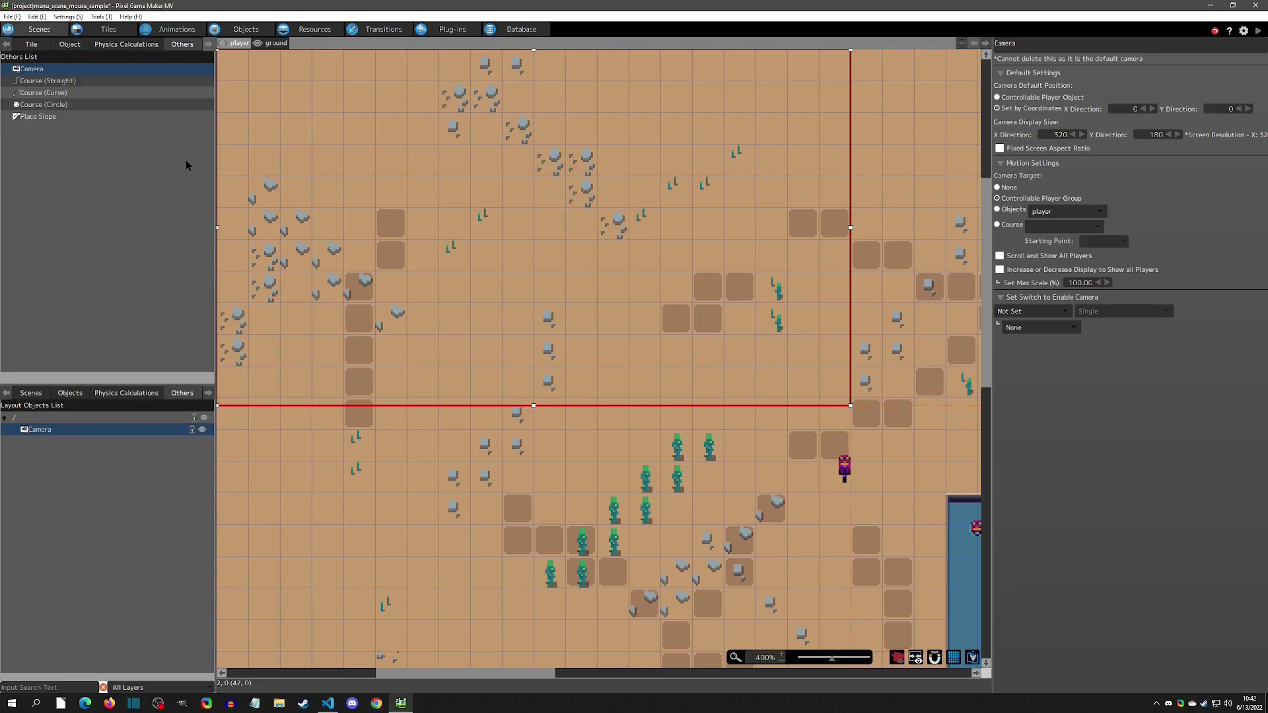
pyautogui.click(31, 394)
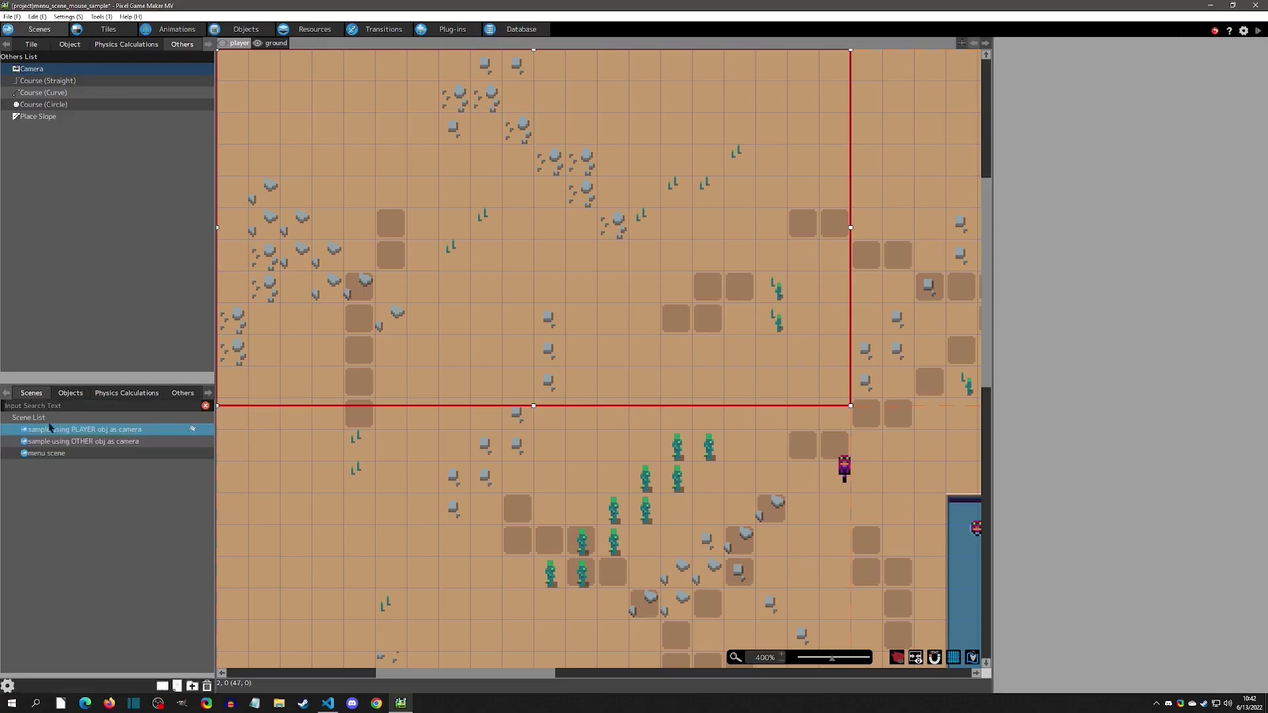
pyautogui.click(1259, 32)
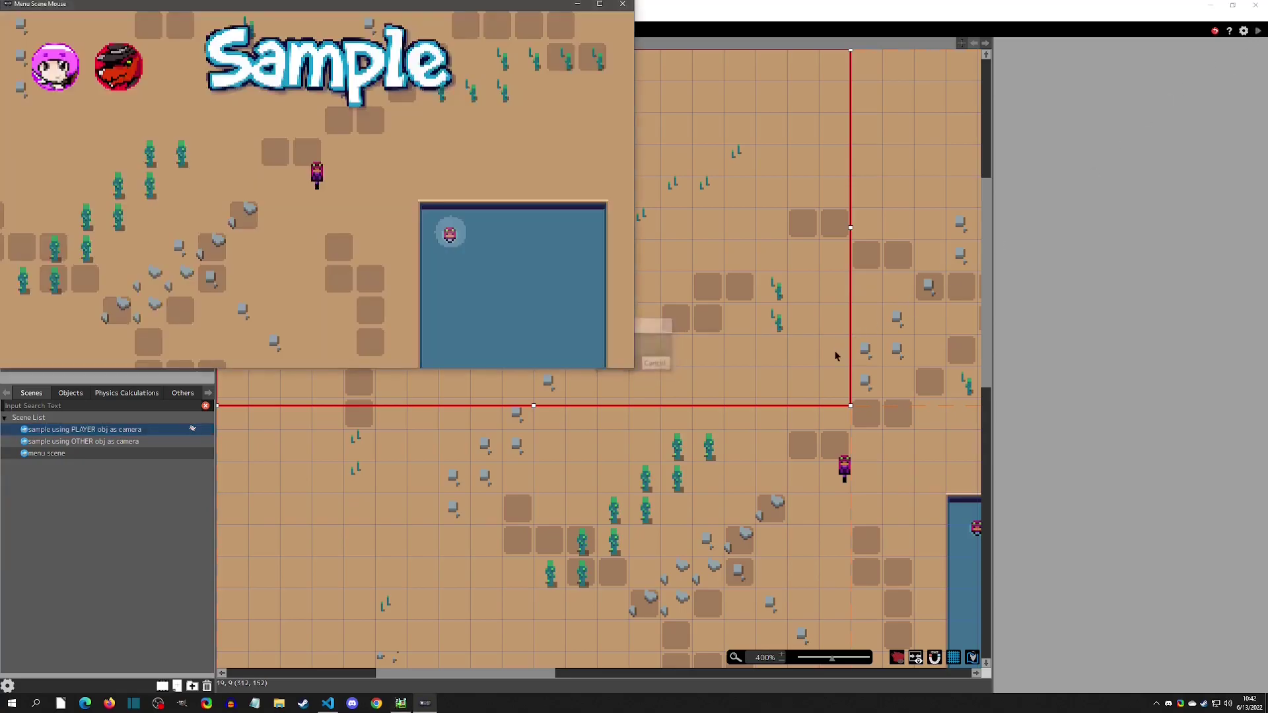
# Walk the player around the desert map with the arrow keys.
pyautogui.press('Up')
pyautogui.press('Right')
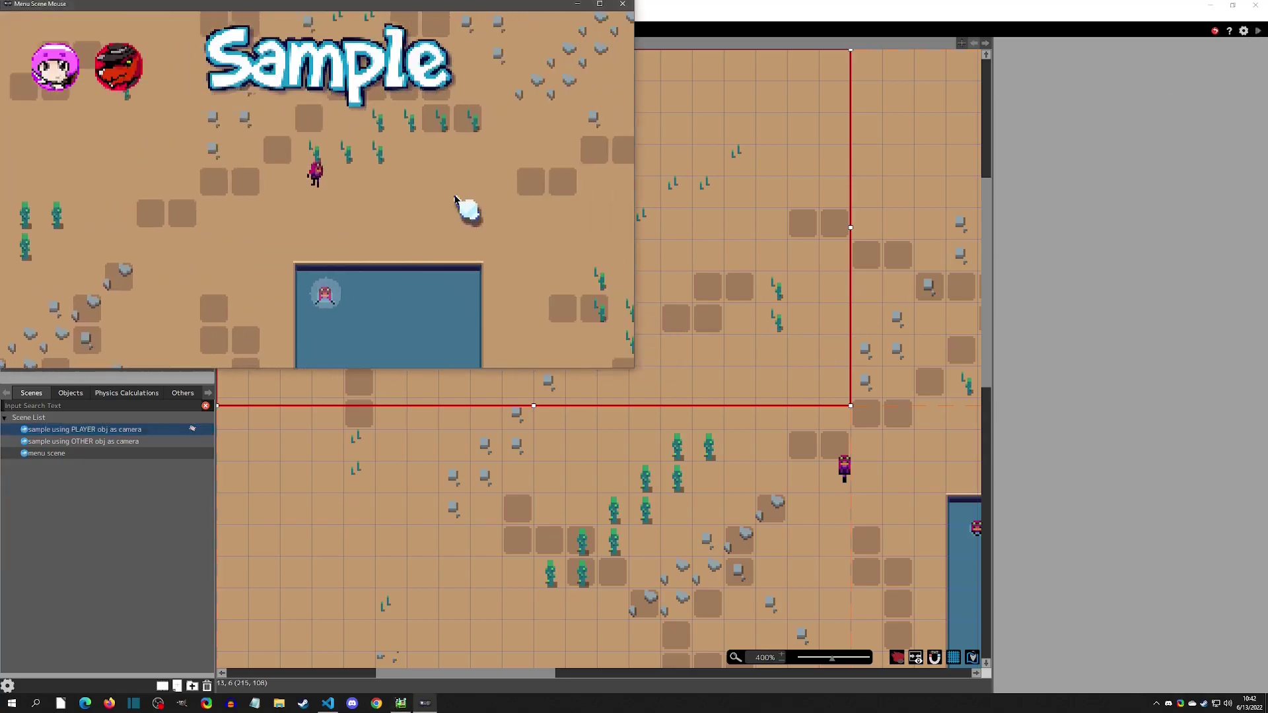
pyautogui.press('Down')
pyautogui.press('Left')
pyautogui.press('Up')
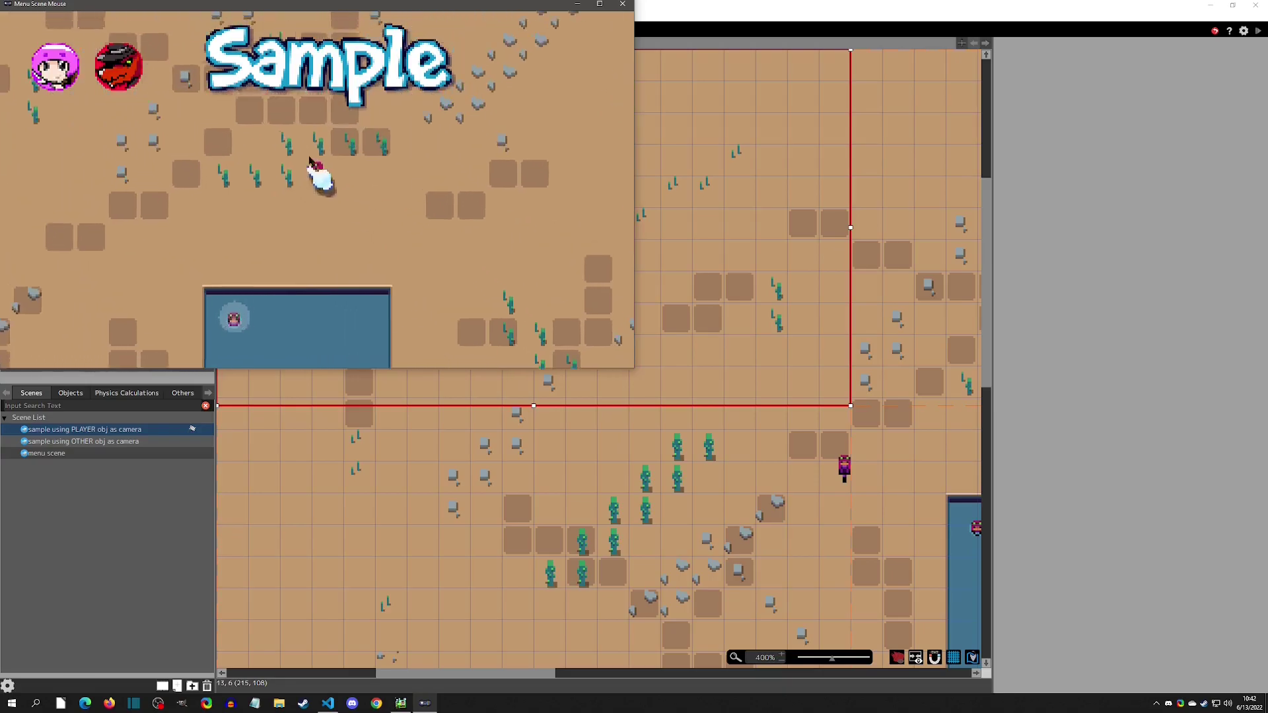
pyautogui.press('Left')
pyautogui.press('Down')
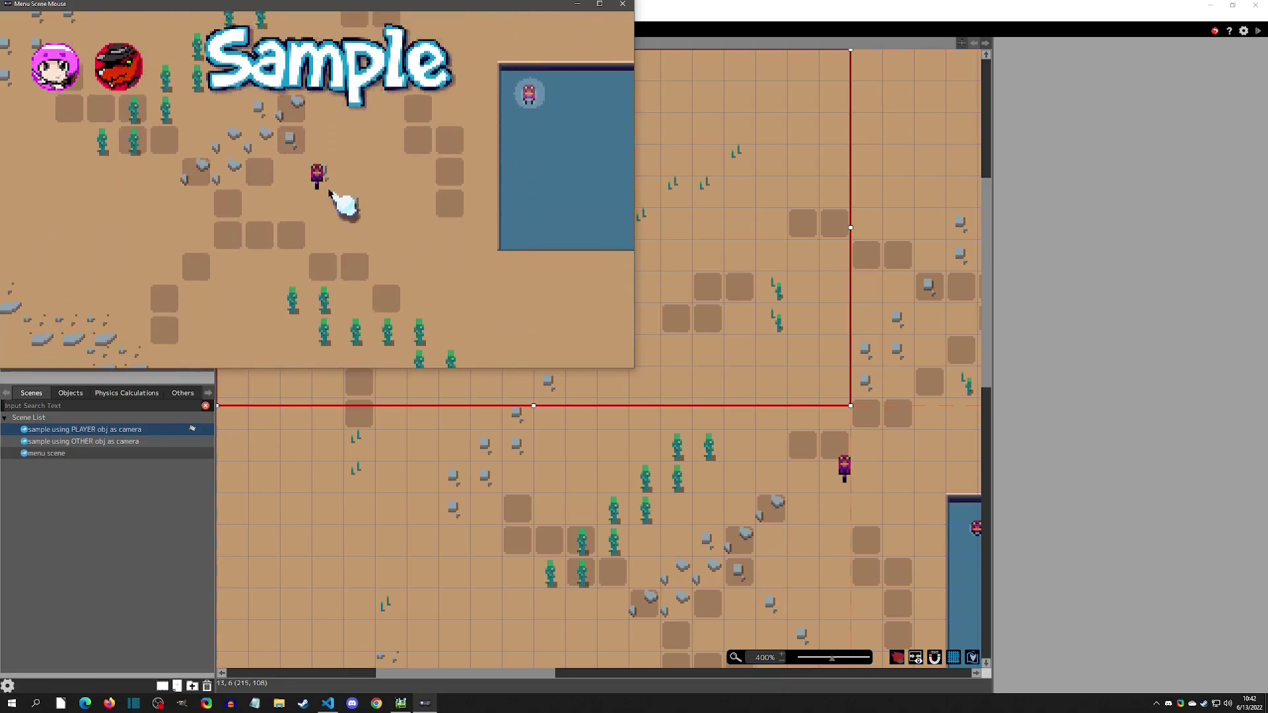
pyautogui.press('Up')
pyautogui.press('Right')
pyautogui.press('Down')
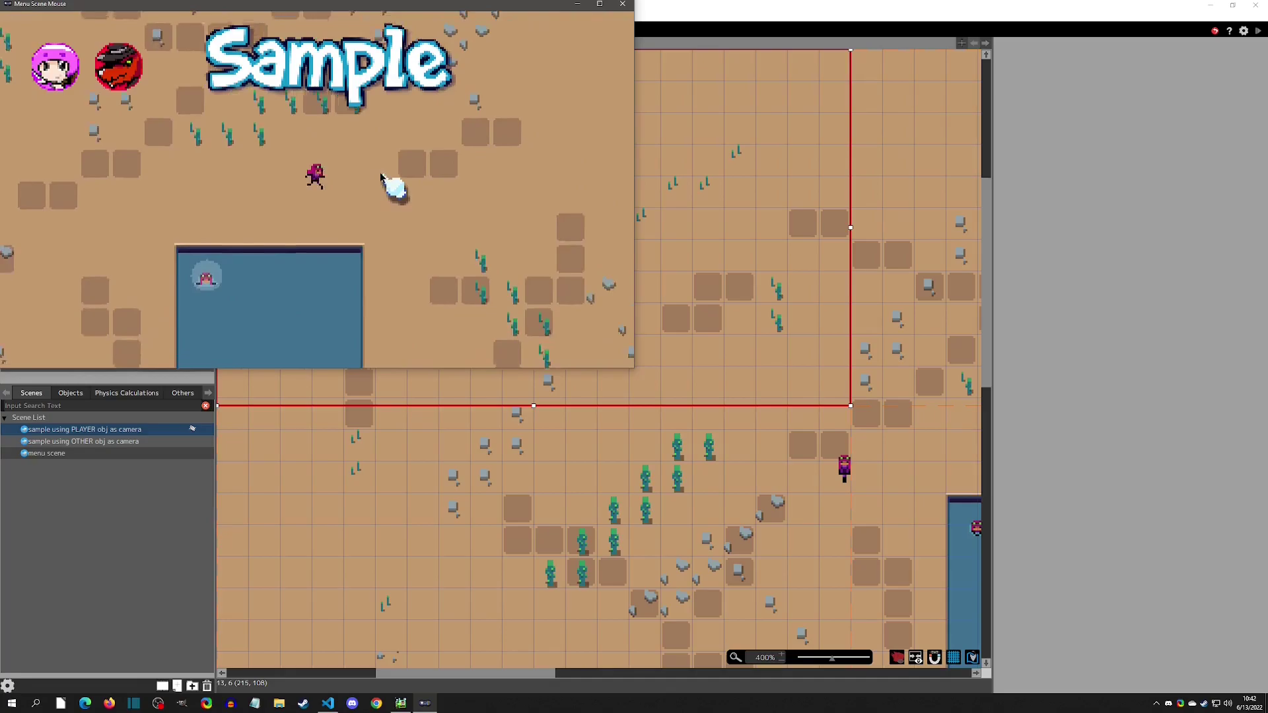
pyautogui.press('Up')
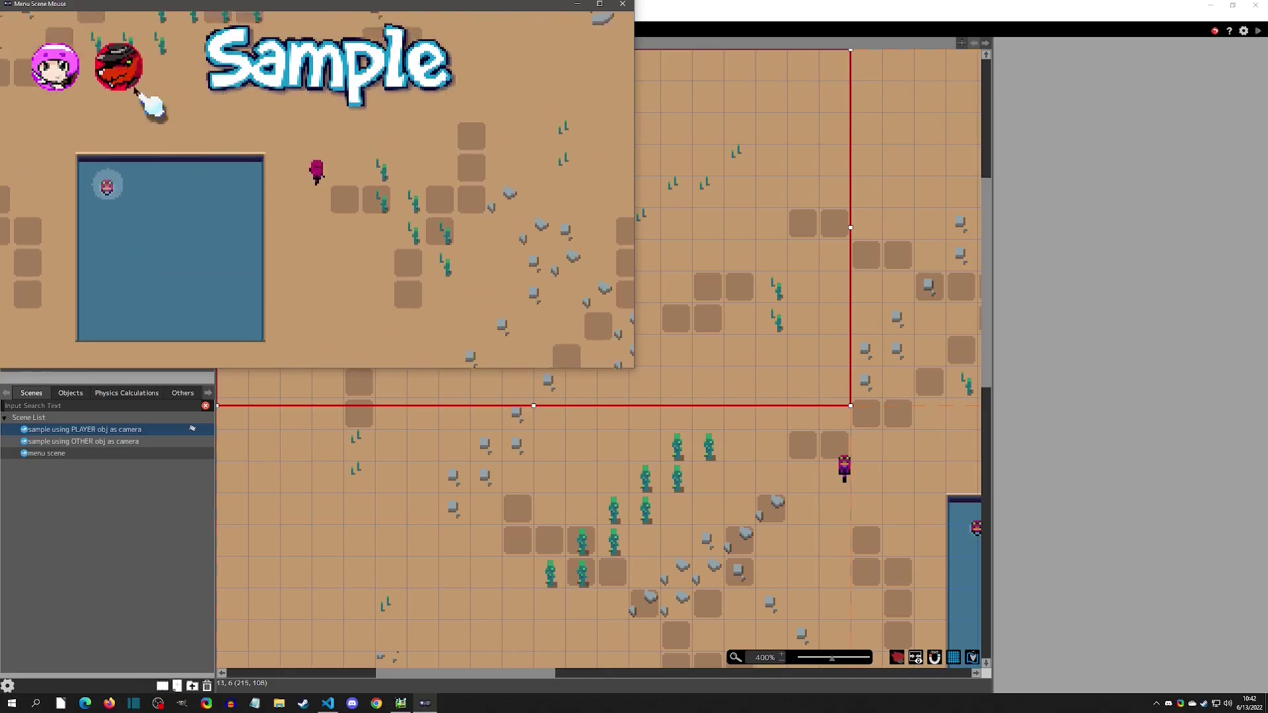
# Click the second portrait twice and then the pond creature to trigger their messages.
pyautogui.click(119, 66)
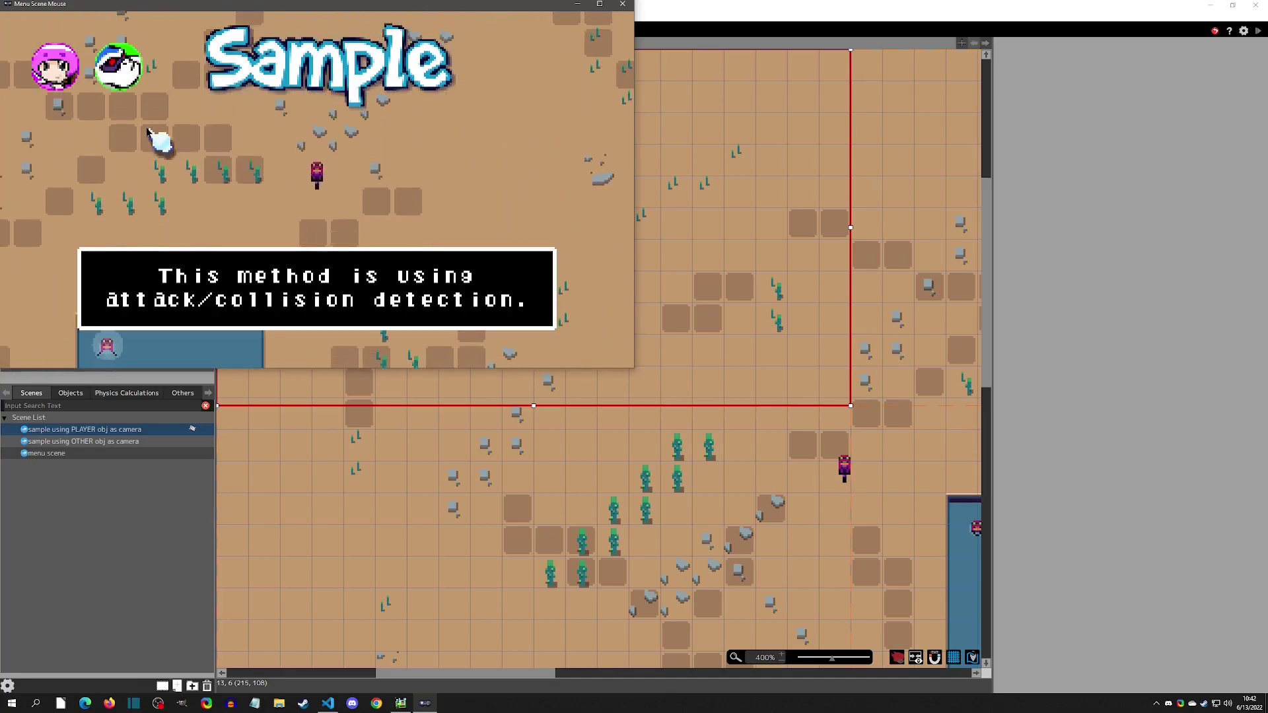
pyautogui.press('Left')
pyautogui.click(119, 66)
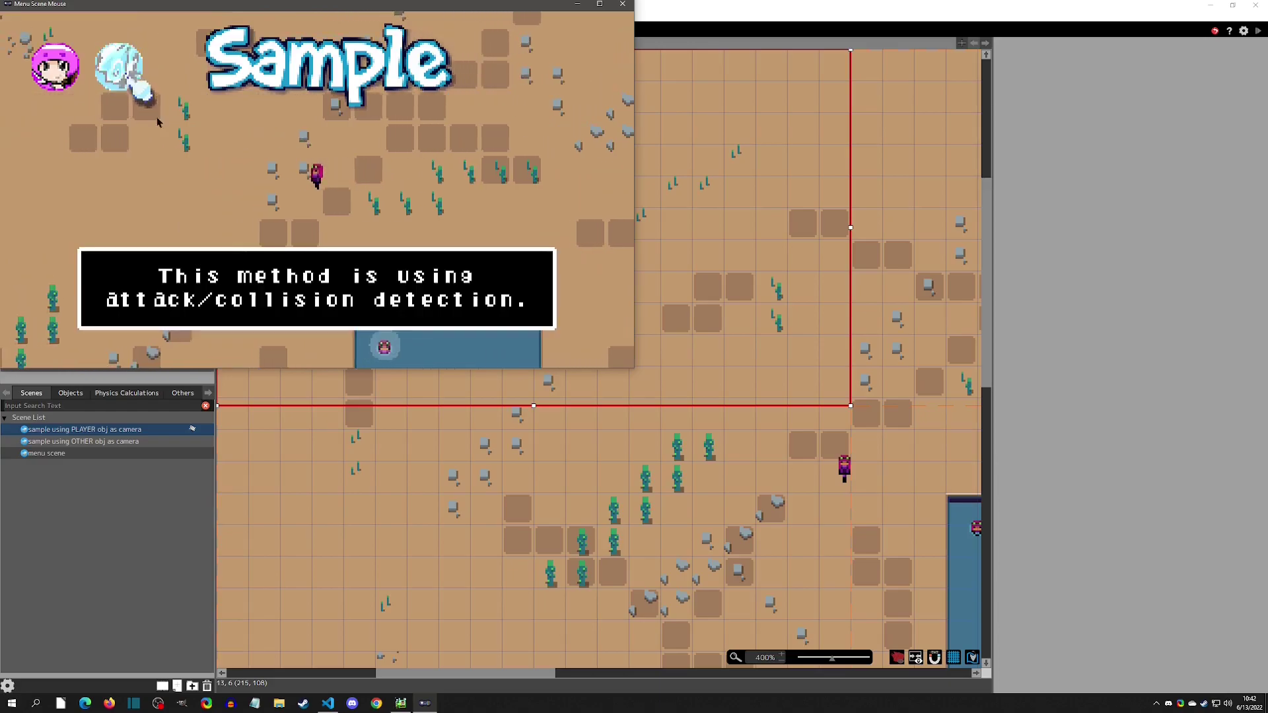
pyautogui.press('Down')
pyautogui.press('Right')
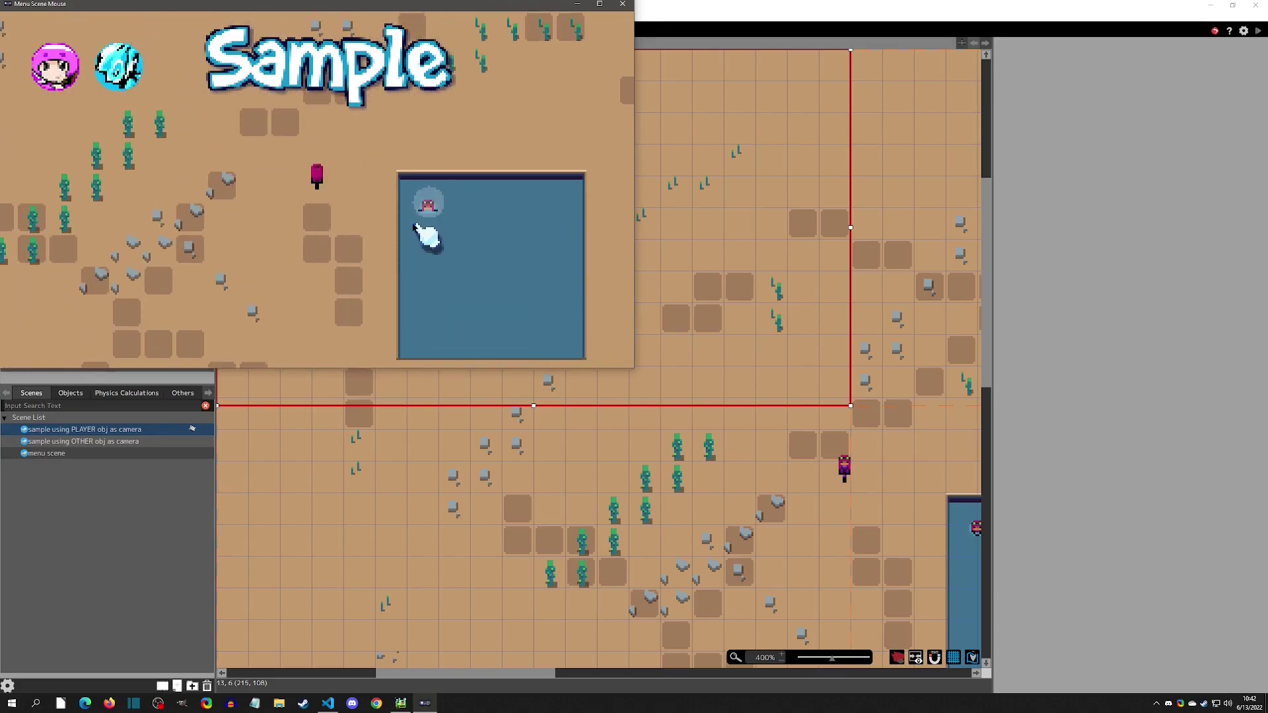
pyautogui.click(428, 204)
# Dismiss the pond message and keep the player roaming around the map.
pyautogui.press('Right')
pyautogui.press('Up')
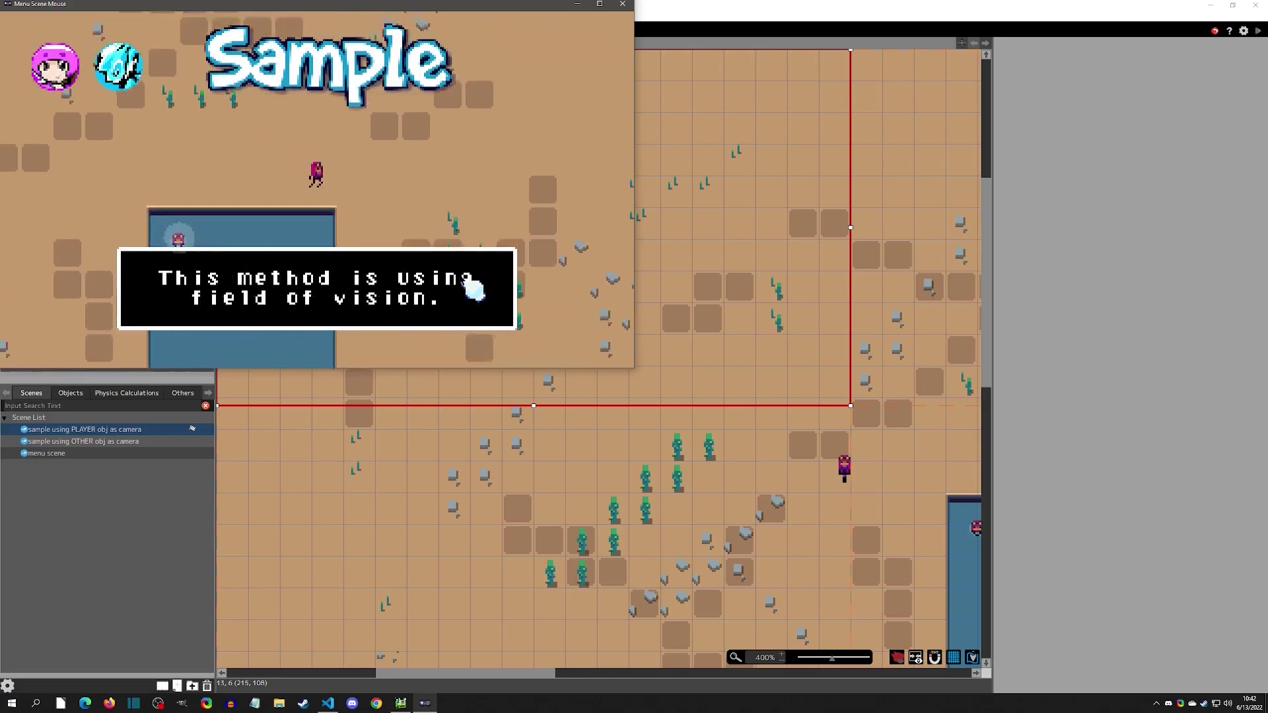
pyautogui.press('Down')
pyautogui.press('Right')
pyautogui.press('Up')
pyautogui.press('Left')
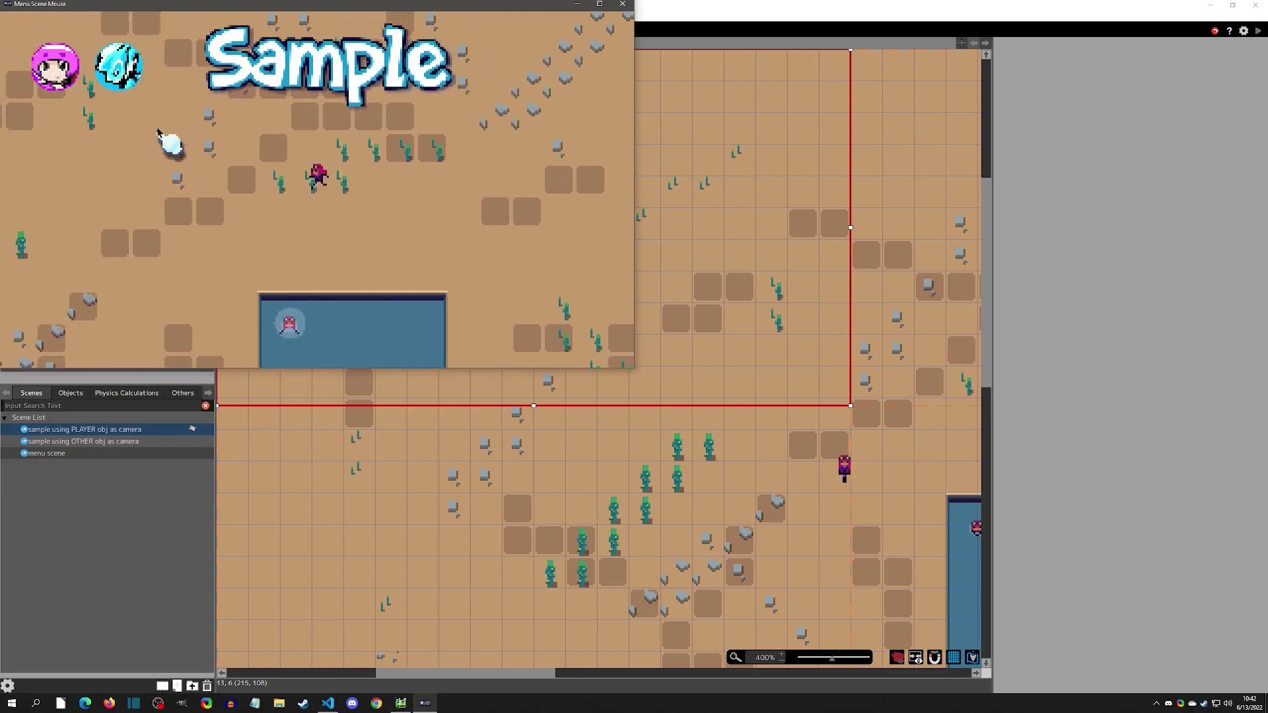
pyautogui.press('Left')
pyautogui.press('Down')
pyautogui.press('Right')
pyautogui.press('Up')
pyautogui.press('Down')
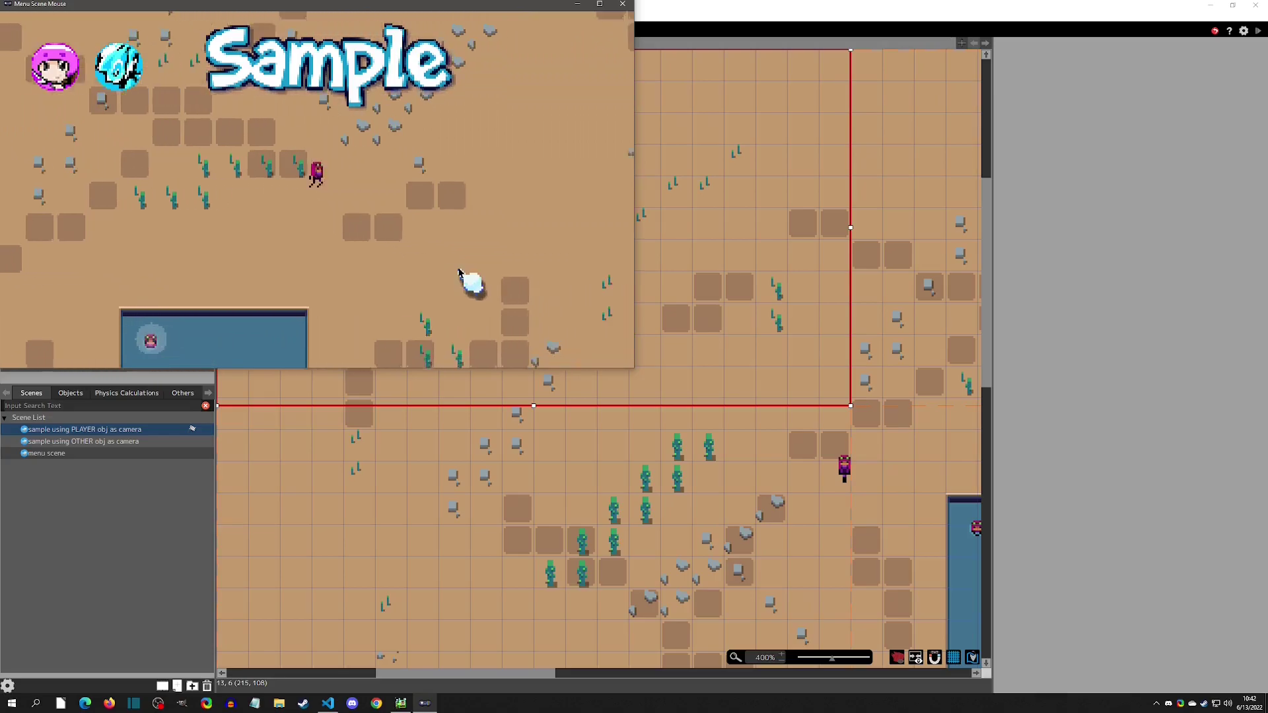
pyautogui.press('Right')
pyautogui.press('Down')
pyautogui.press('Up')
pyautogui.press('Left')
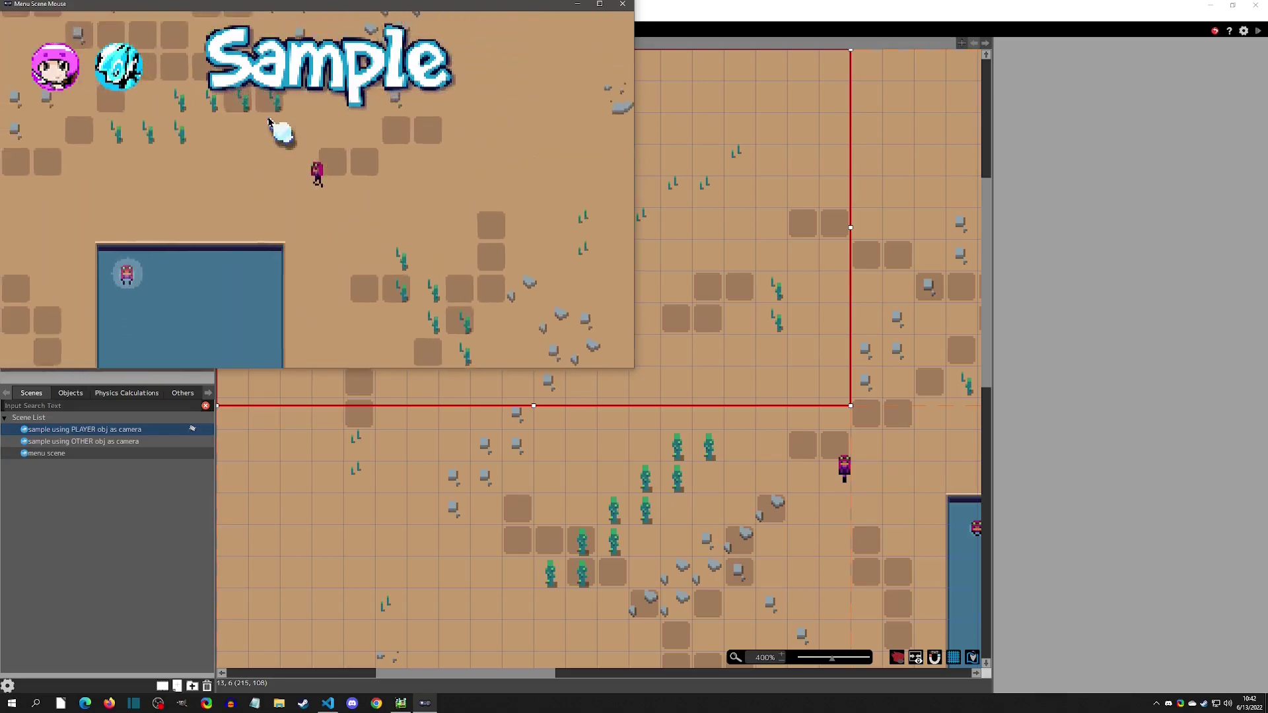
pyautogui.press('Down')
pyautogui.press('Left')
pyautogui.press('Up')
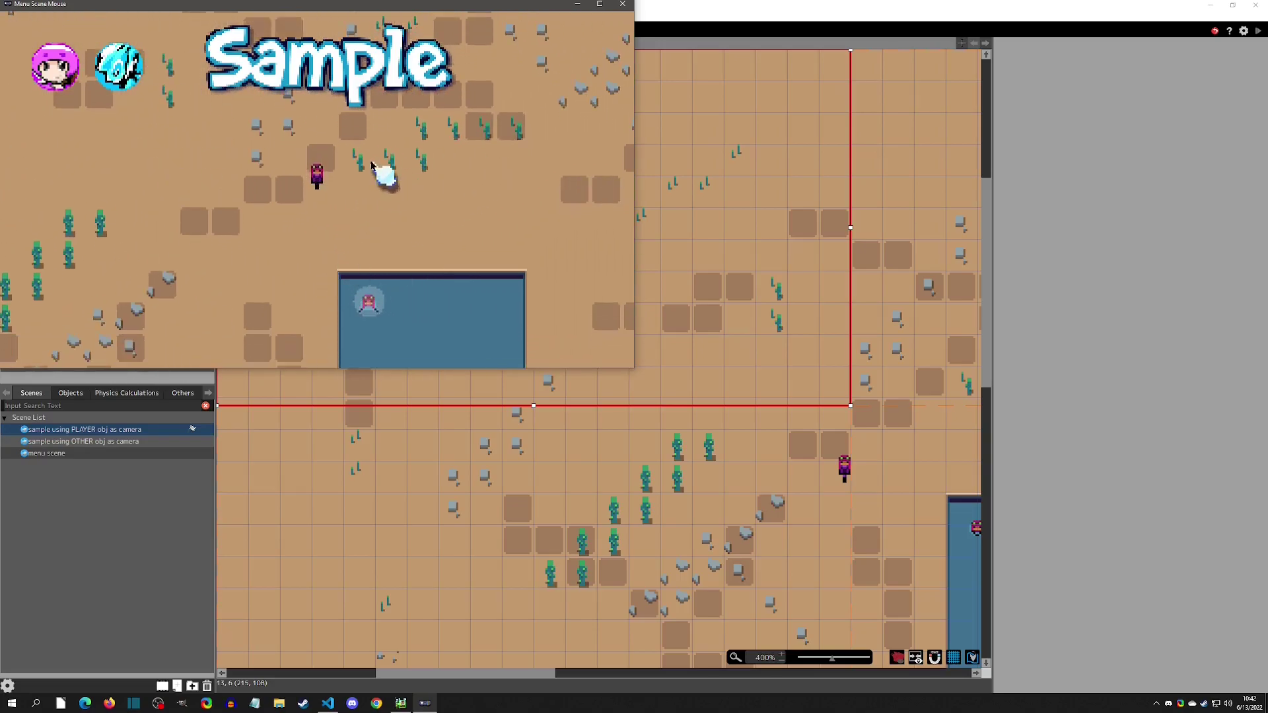
# Close the test game and open the 'OTHER obj as camera' sample scene to check its Camera settings.
pyautogui.click(622, 3)
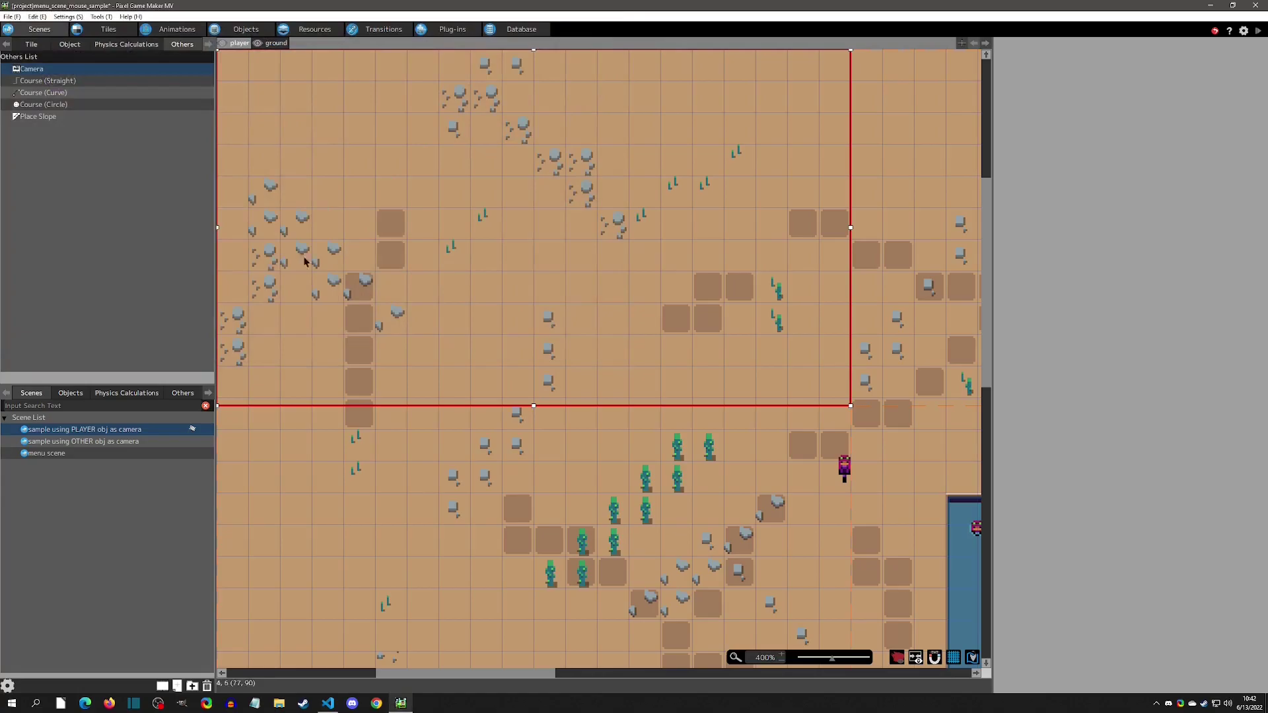
pyautogui.click(128, 441)
pyautogui.rightClick(112, 442)
pyautogui.click(134, 590)
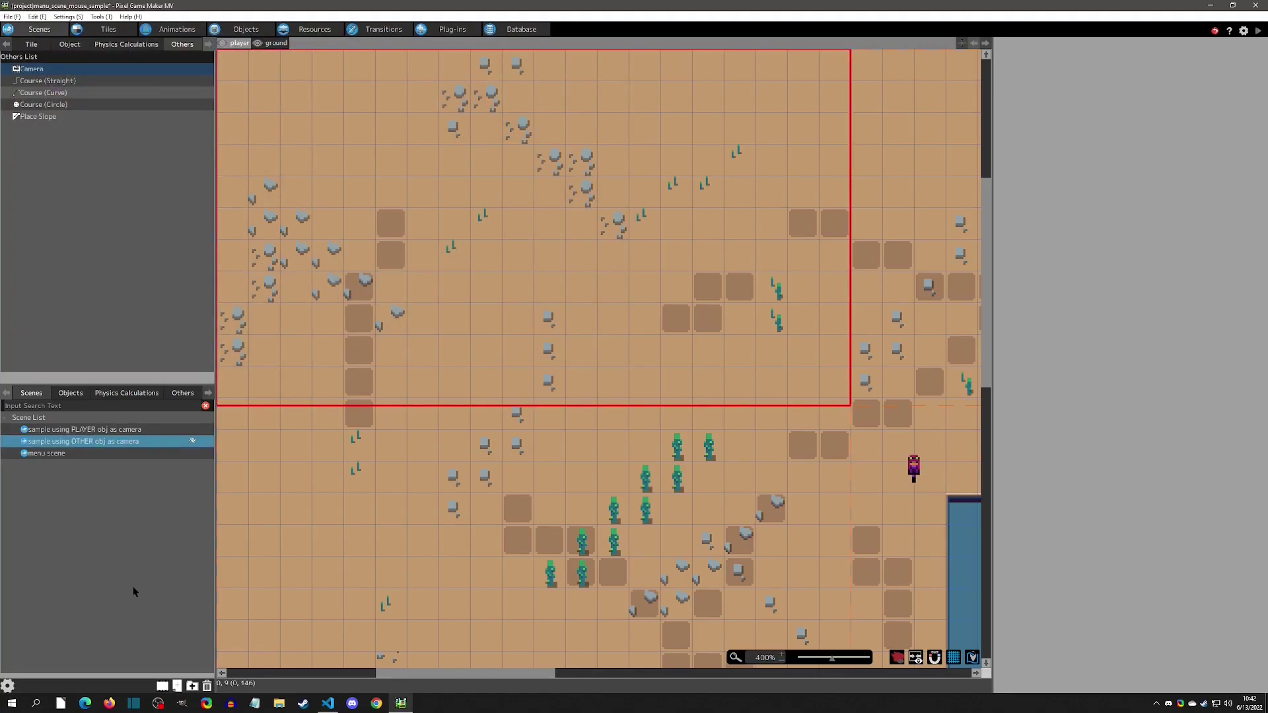
pyautogui.click(180, 395)
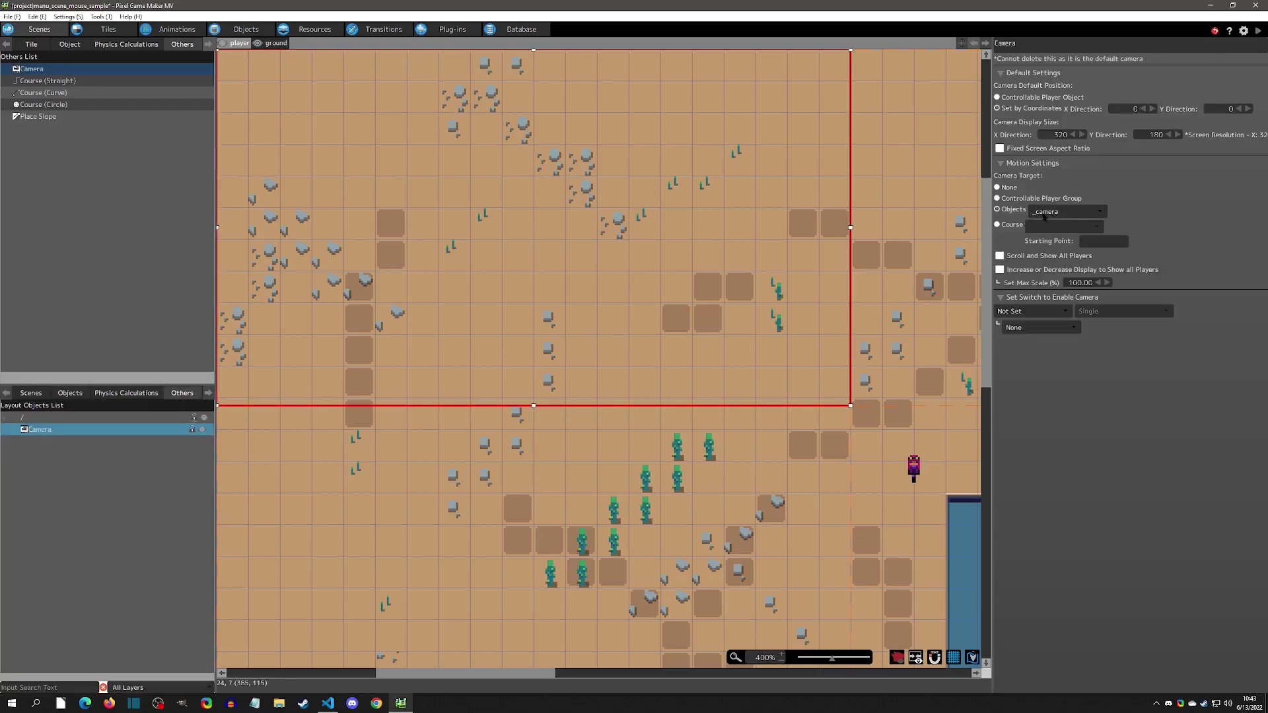
# Set the Get Camera XY condition in _mouse_invis's normal scene mouse action to use _camera.
pyautogui.click(245, 29)
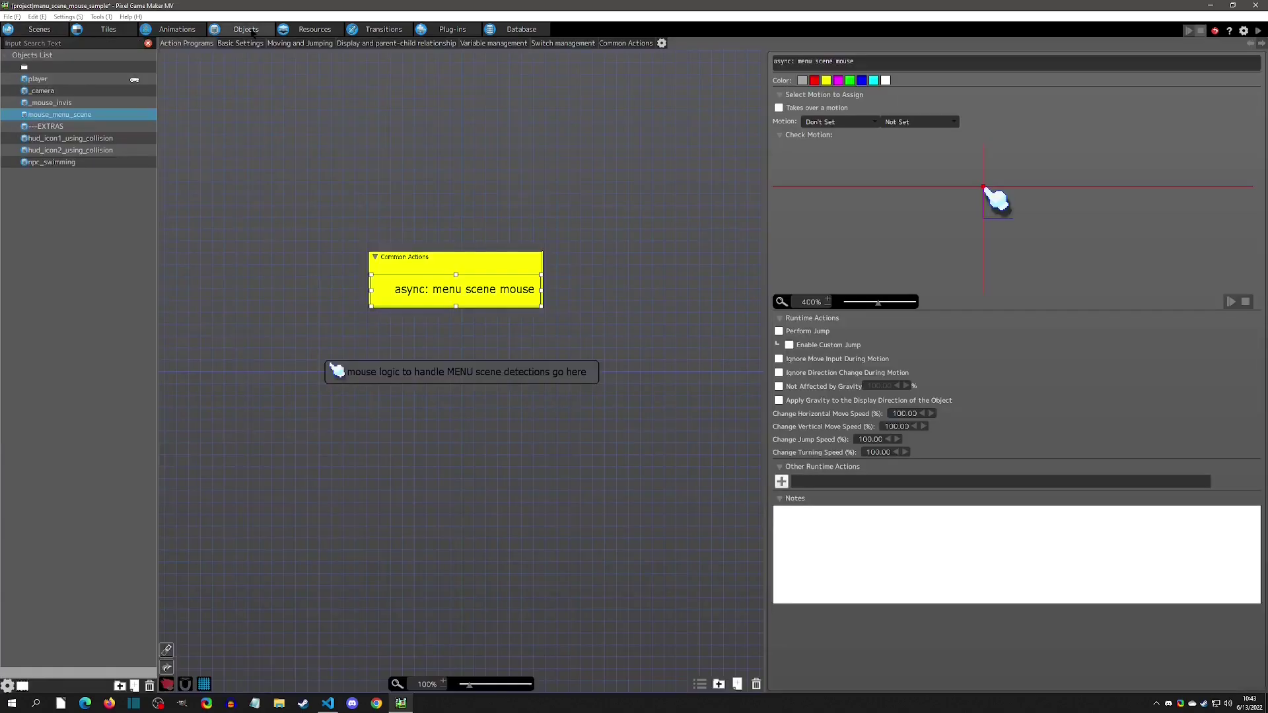
pyautogui.click(55, 104)
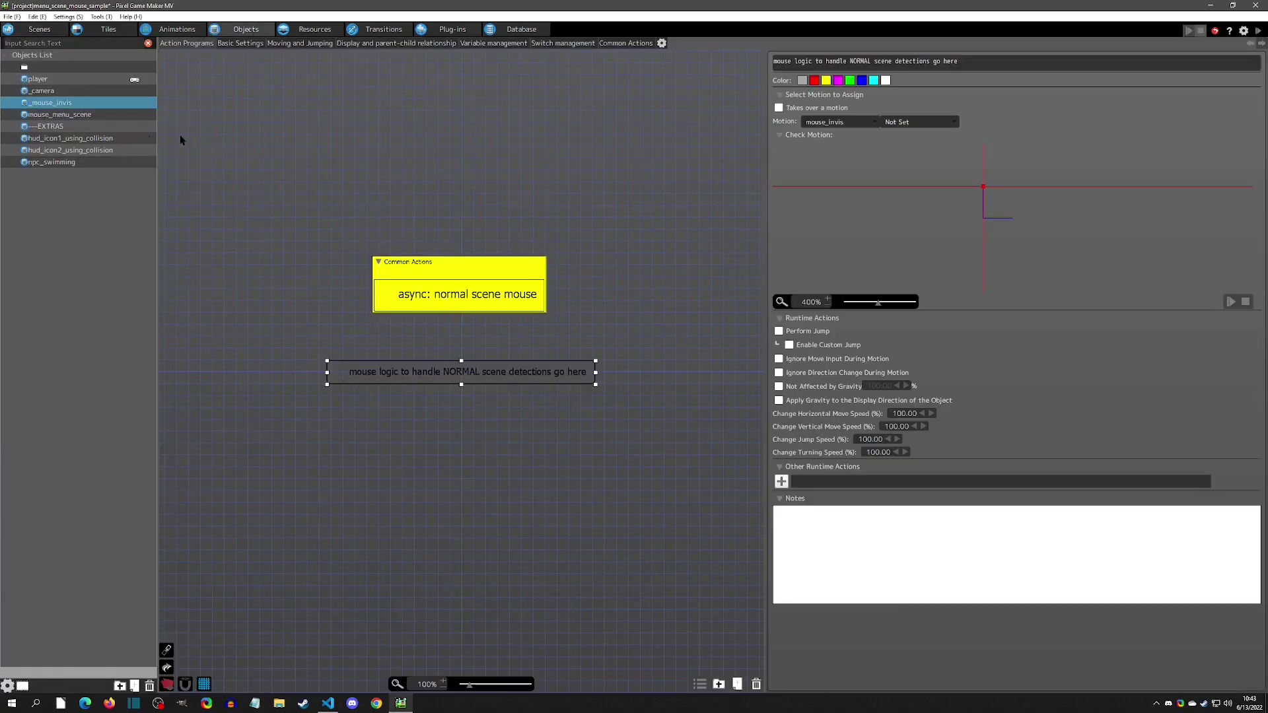
pyautogui.click(631, 44)
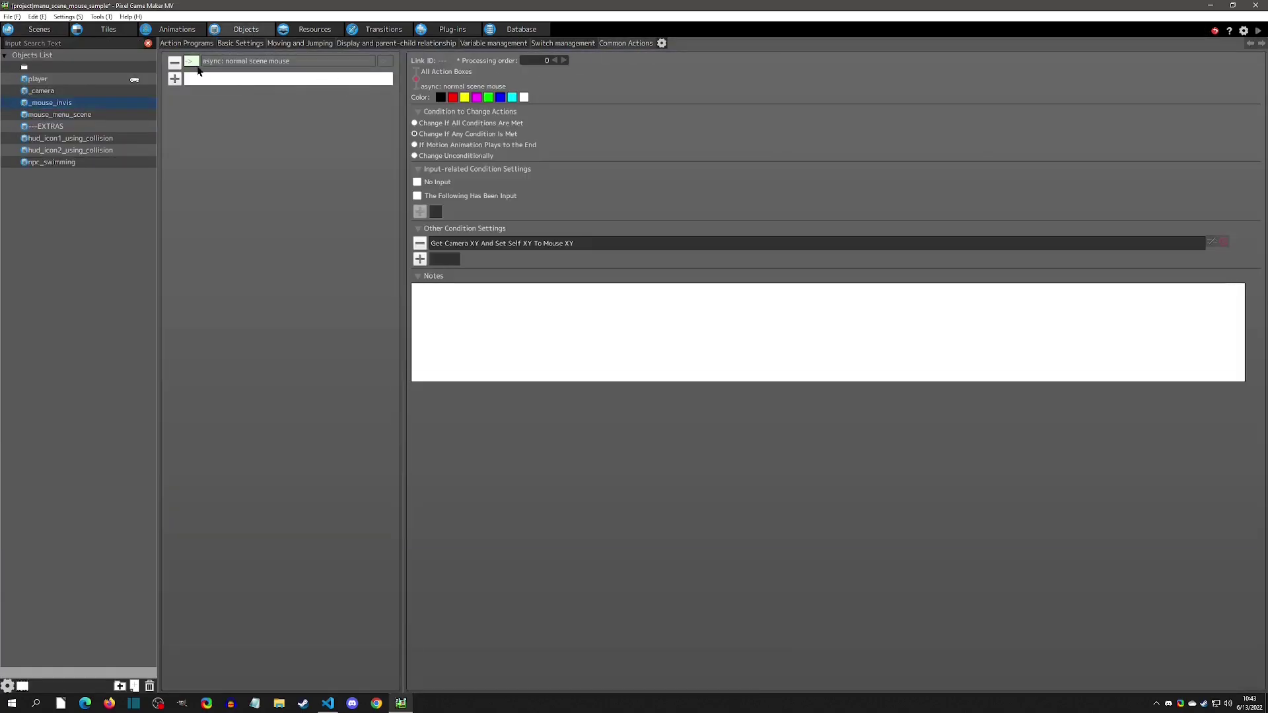
pyautogui.doubleClick(542, 244)
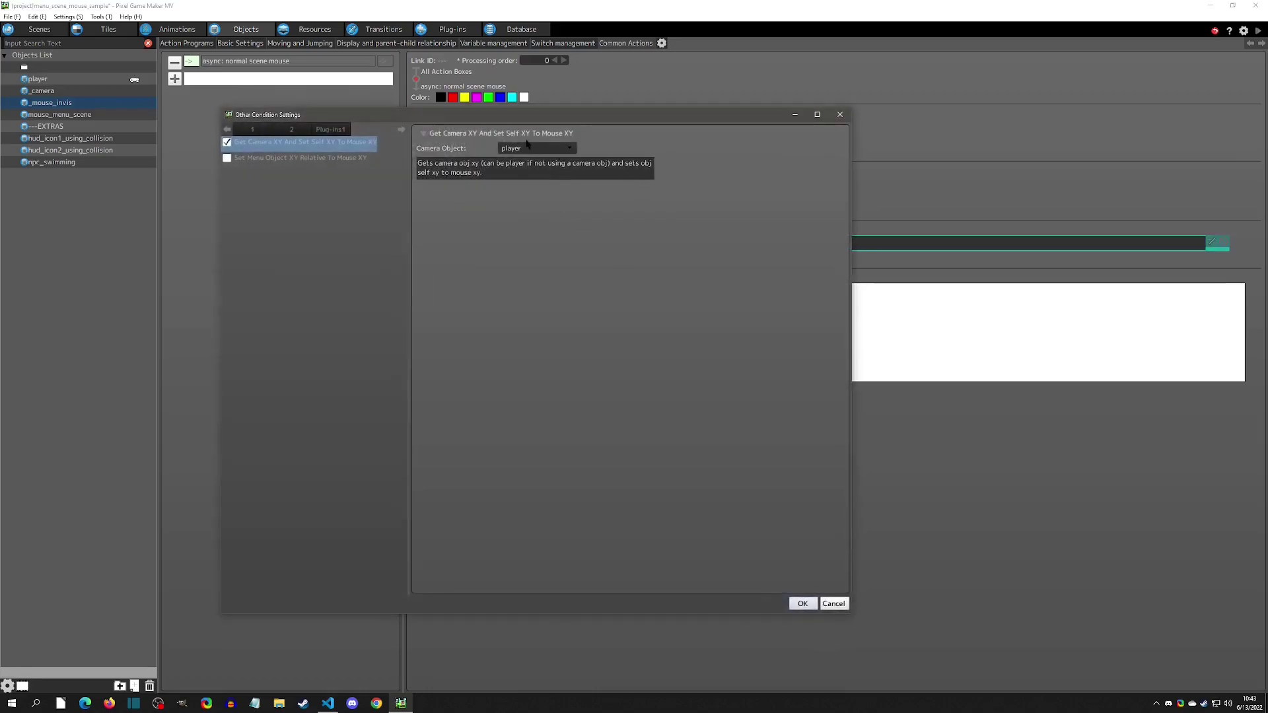
pyautogui.click(568, 148)
pyautogui.click(545, 198)
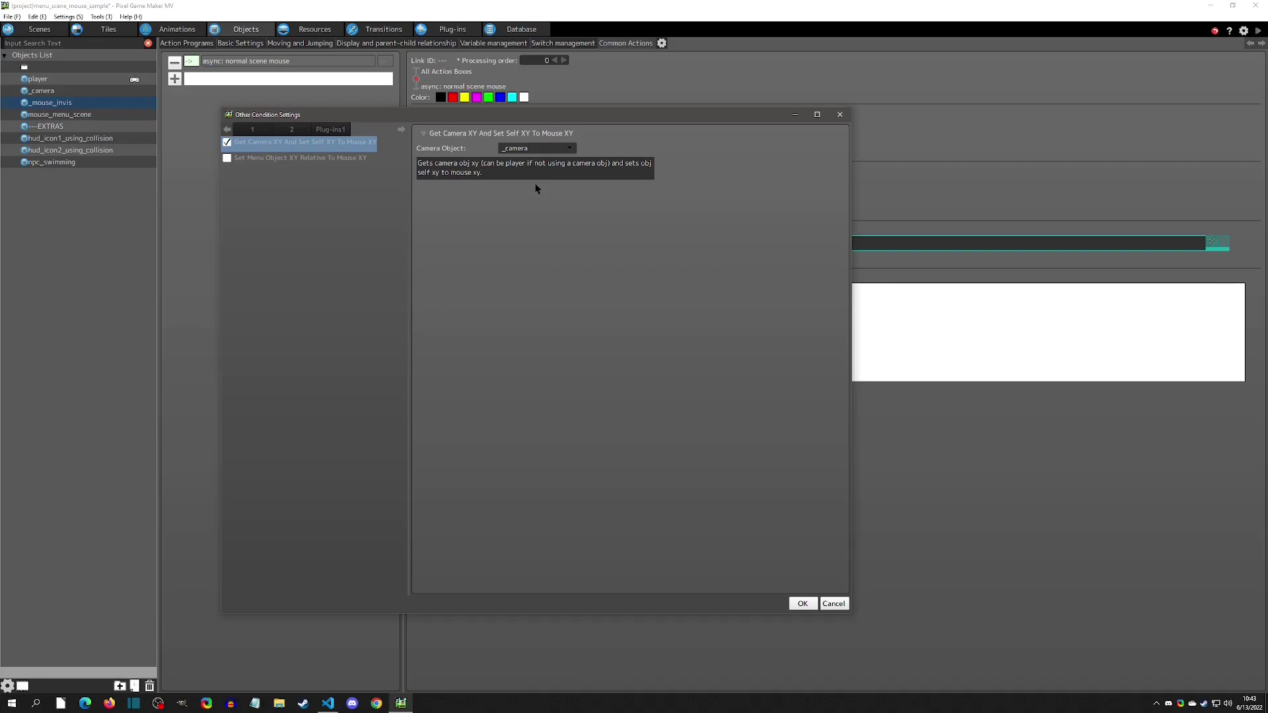
pyautogui.click(803, 604)
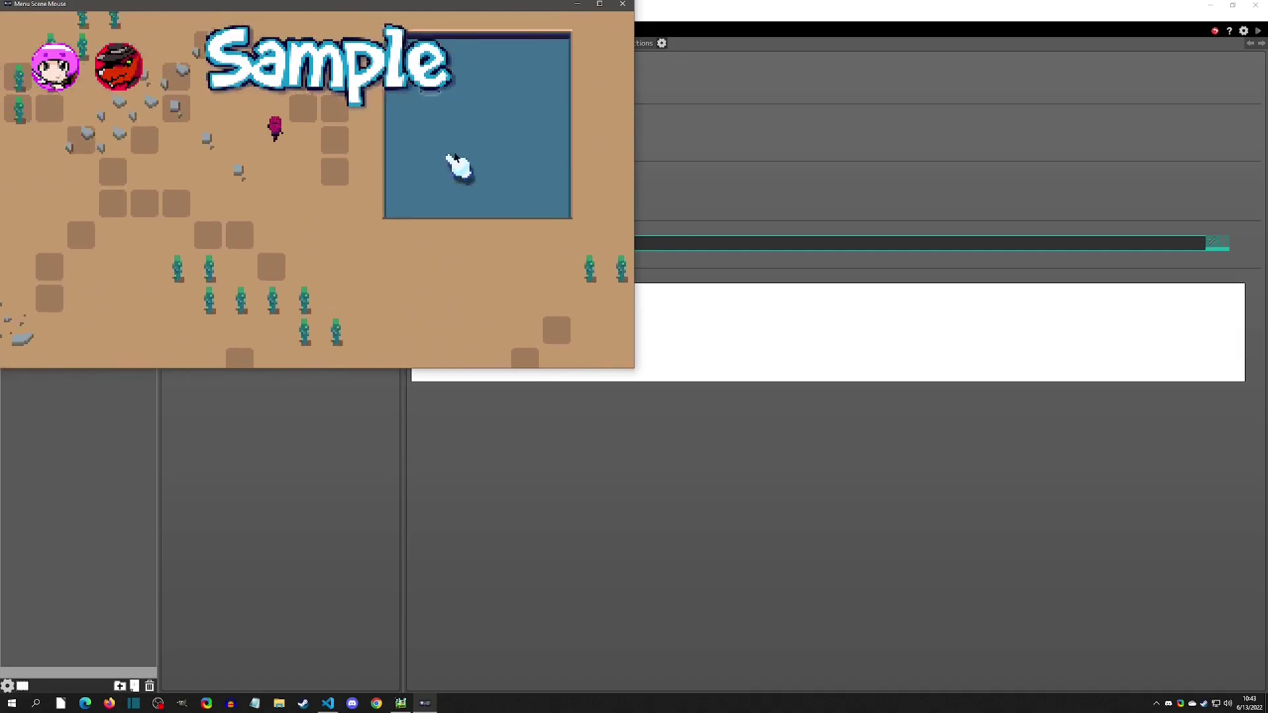
# Click the pond creature in the _camera test play to show its message.
pyautogui.click(436, 295)
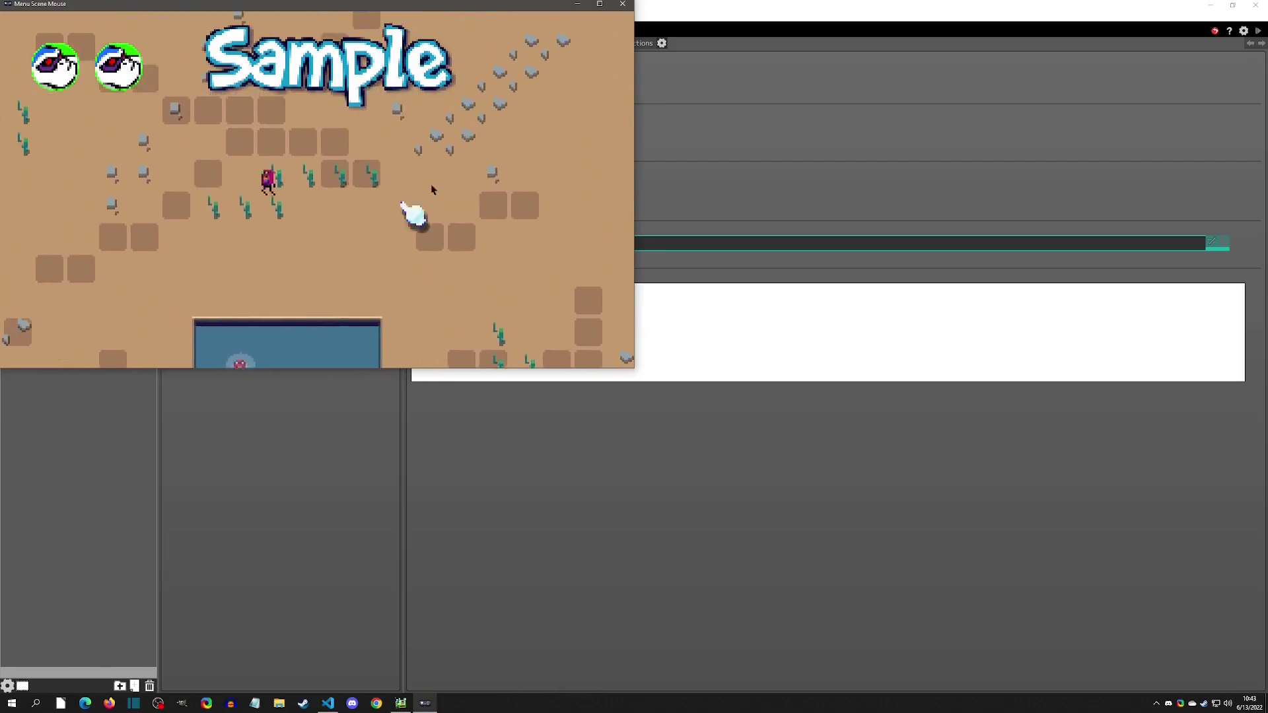
pyautogui.click(623, 4)
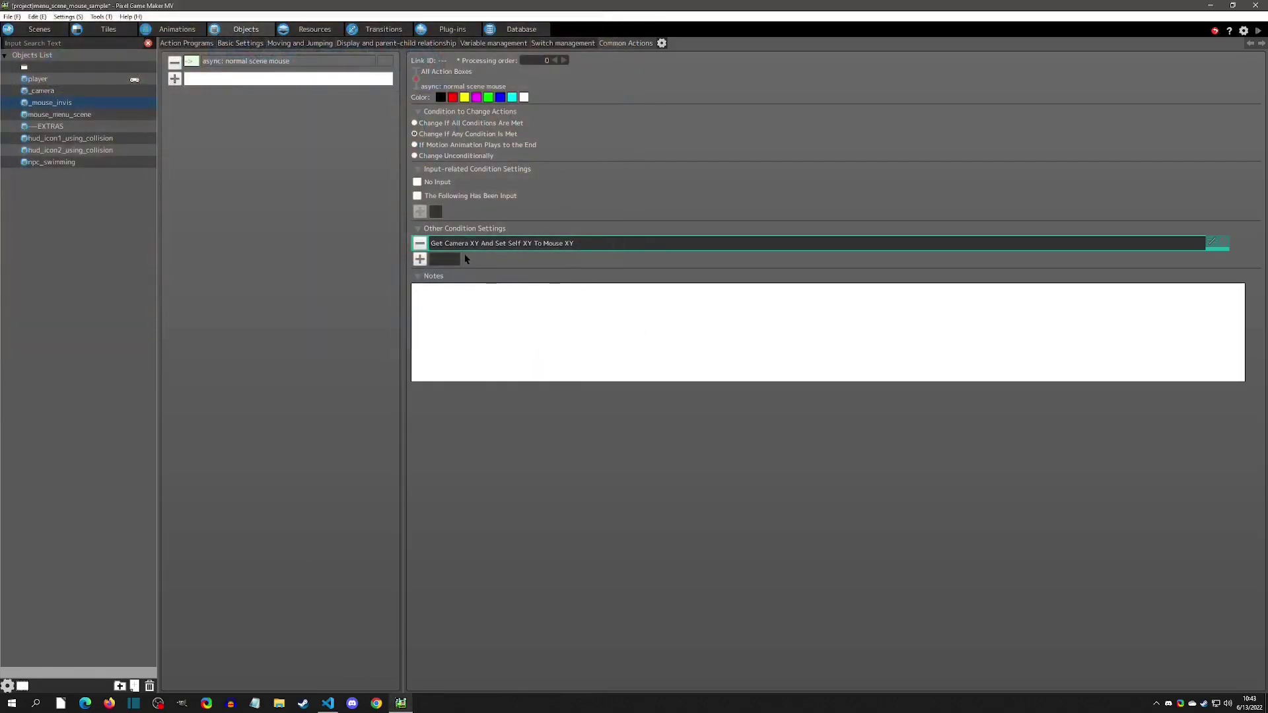